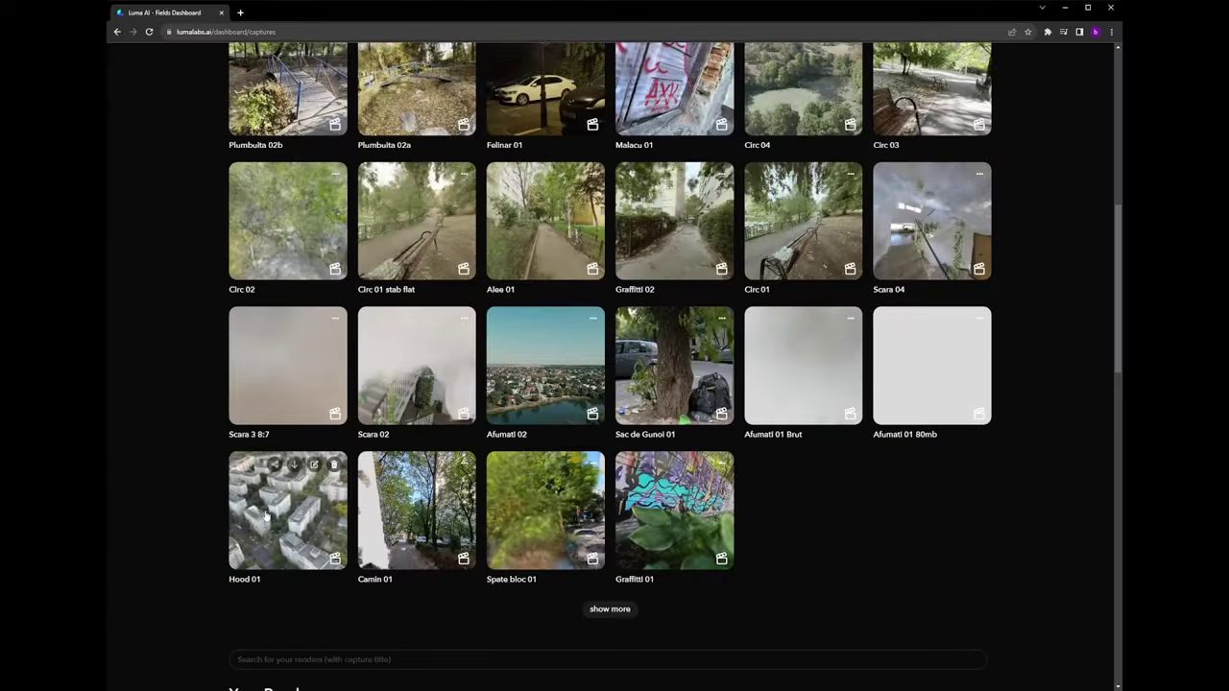
Download Hood 01 as a Gaussian Splat and open the Unreal Engine 5.2 sample project link
left_click(295, 465)
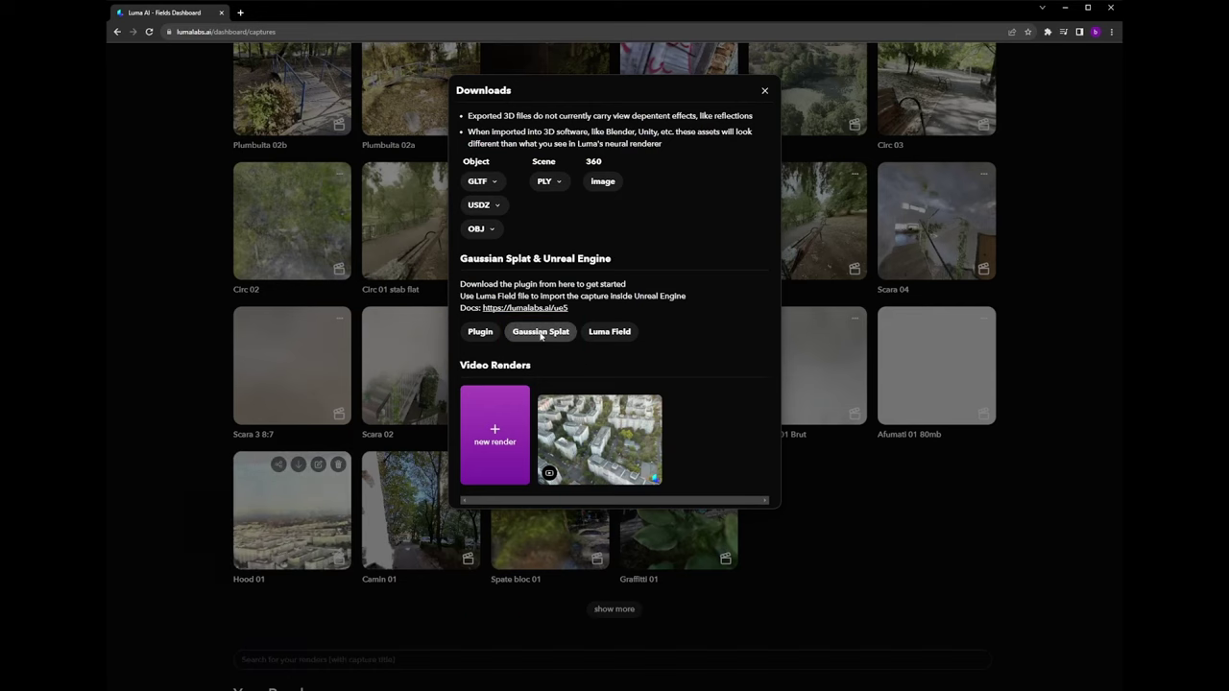
left_click(541, 332)
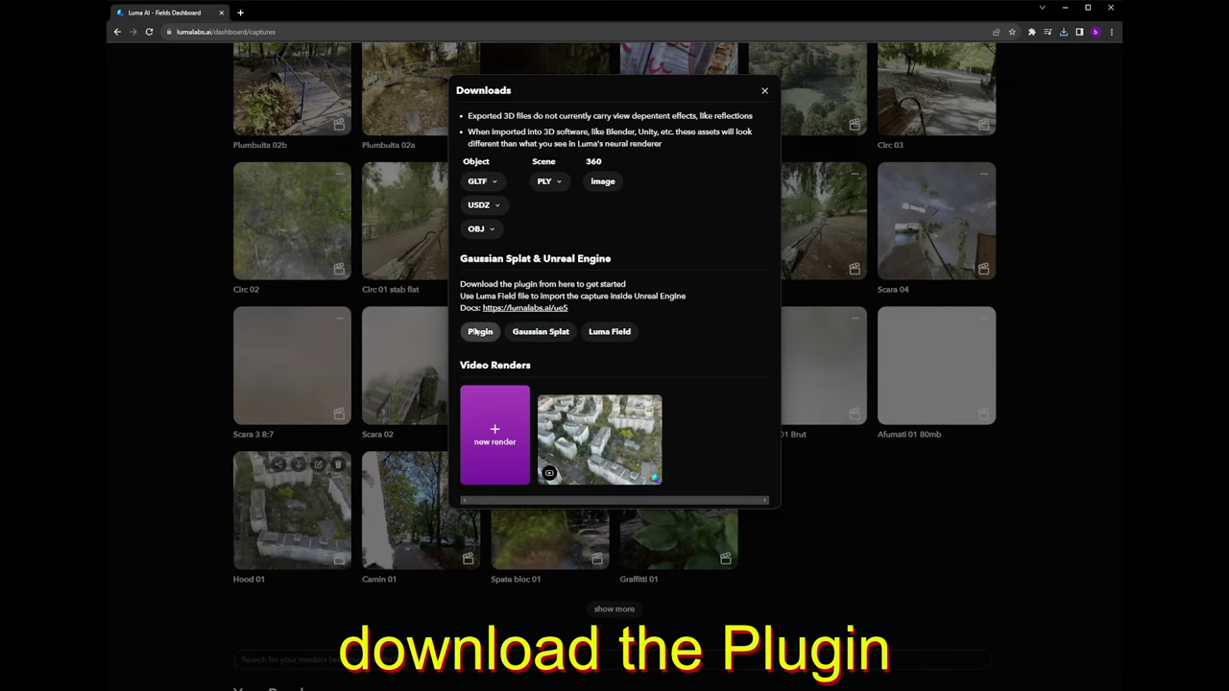
left_click(478, 331)
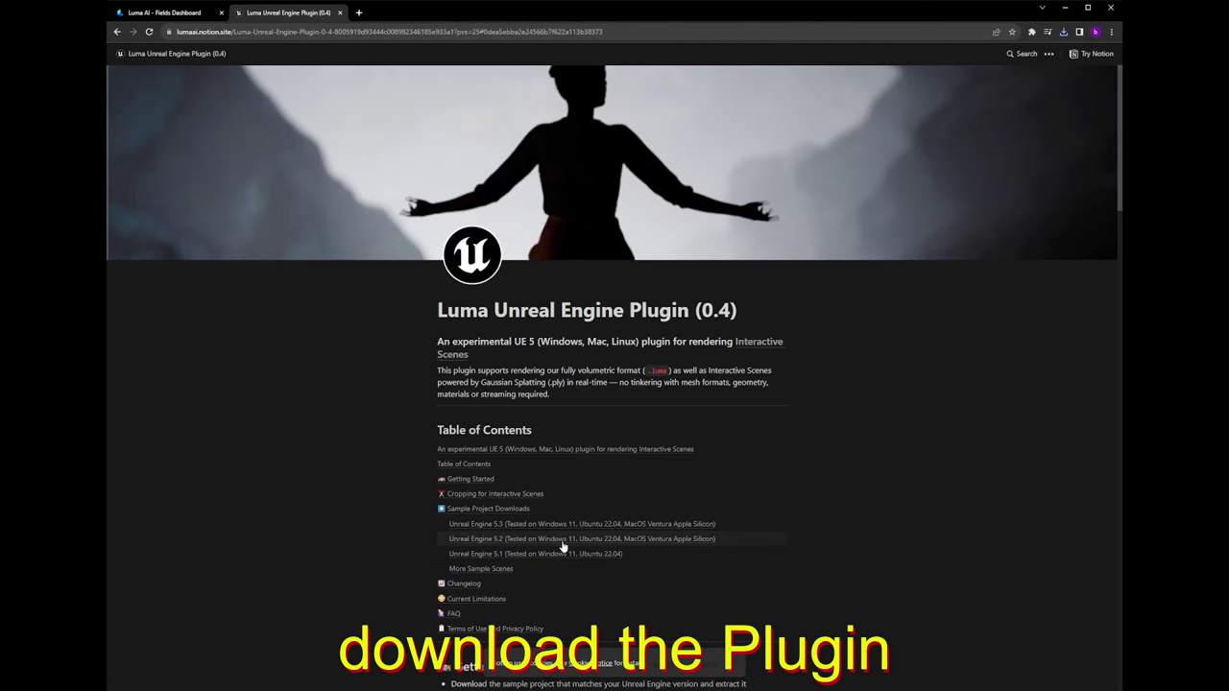
left_click(562, 546)
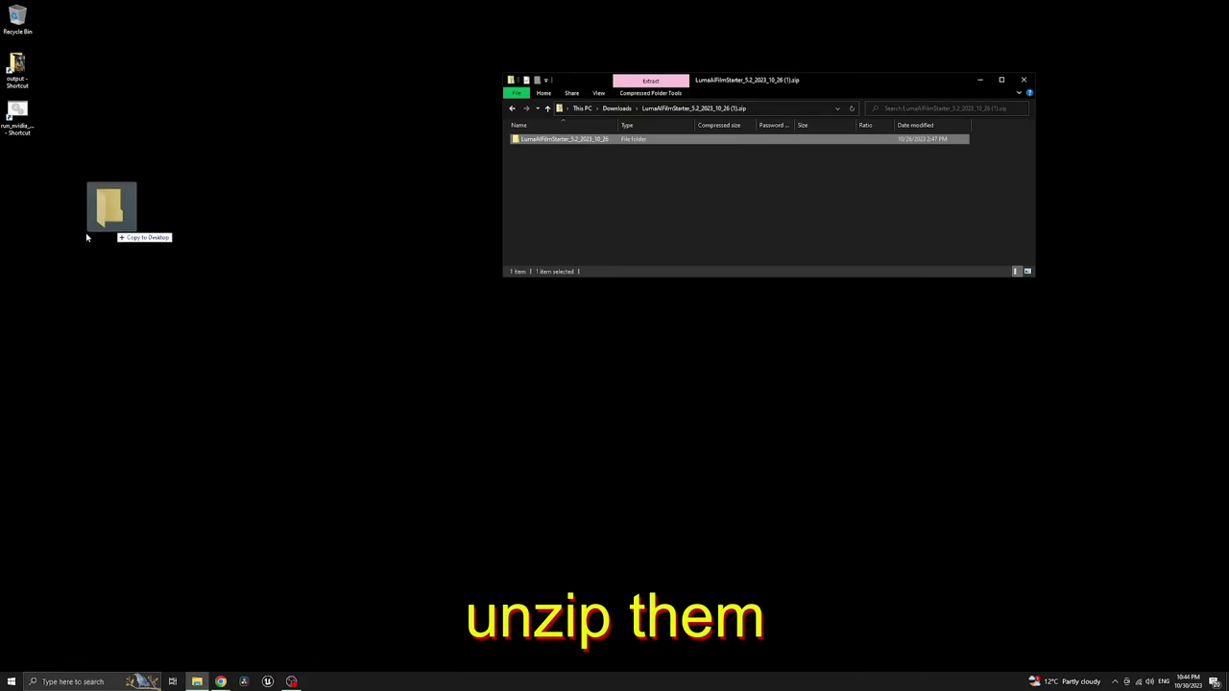
Extract the LumaAIFilmStarter project and the splat's workspace folder to the desktop, then open the project folder
left_click_drag(574, 142, 89, 235)
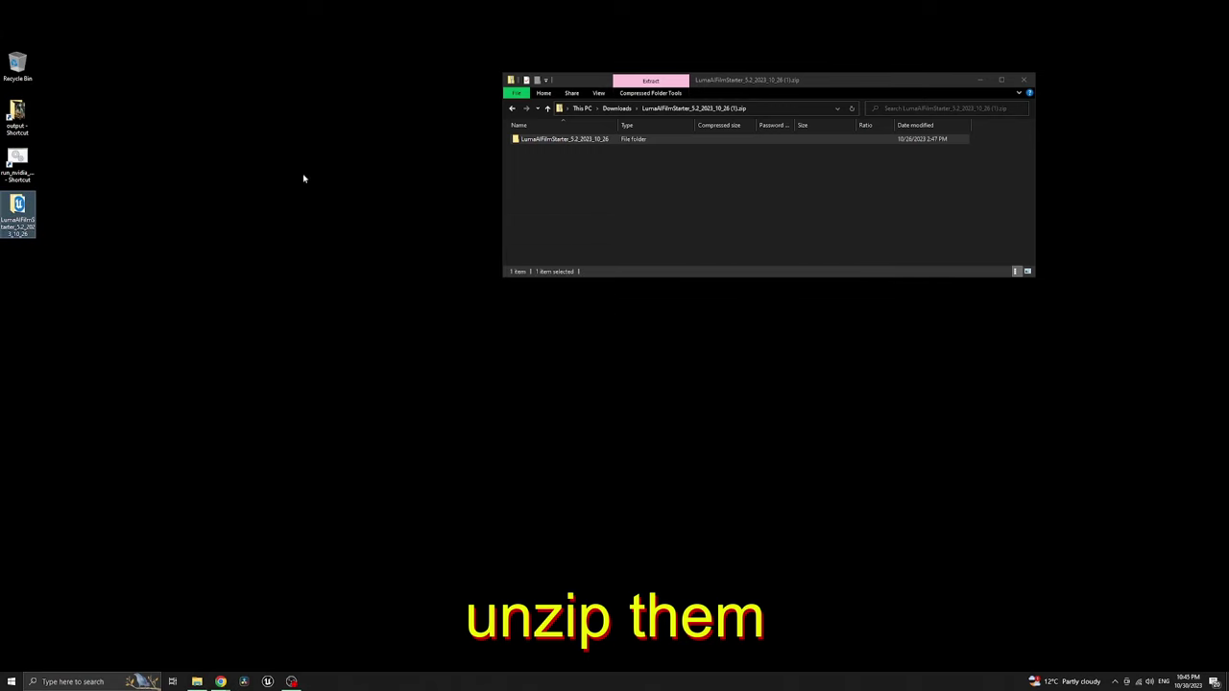
left_click(617, 108)
mouse_move(535, 140)
left_mouse_down()
mouse_move(10, 278)
mouse_move(53, 284)
left_mouse_up()
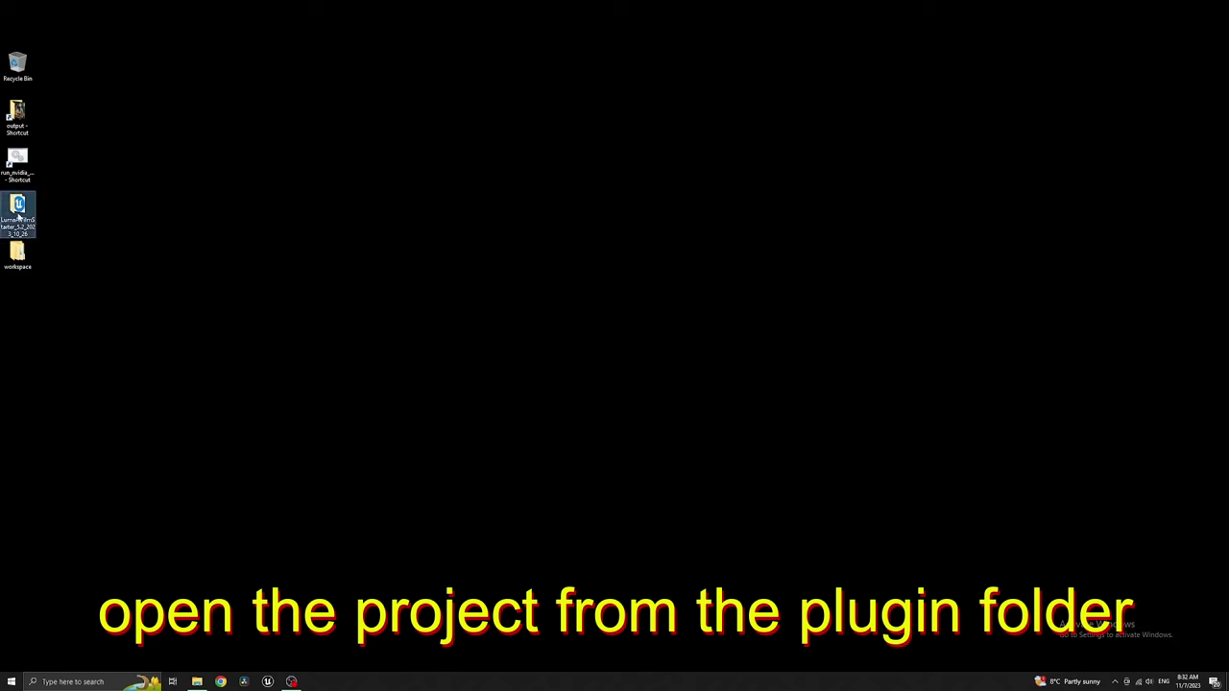
double_click(18, 213)
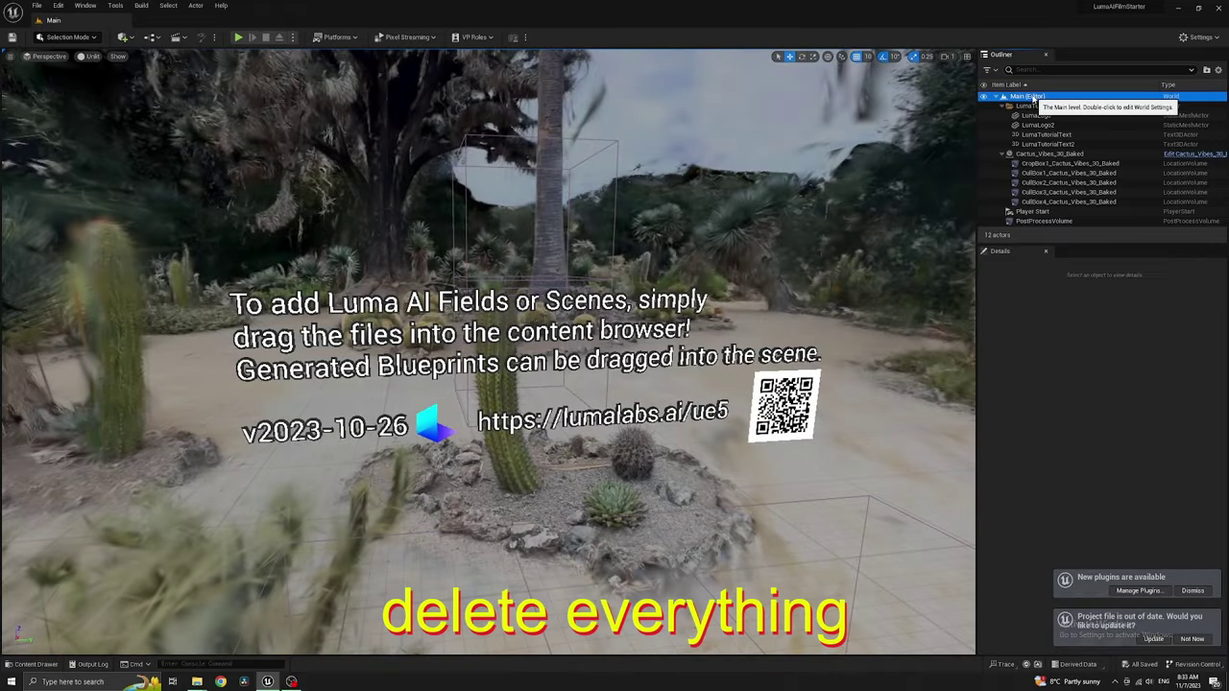
Delete every actor in the Main level, confirming despite references, plus the leftover LumaTutorialText folder
key("ctrl+a")
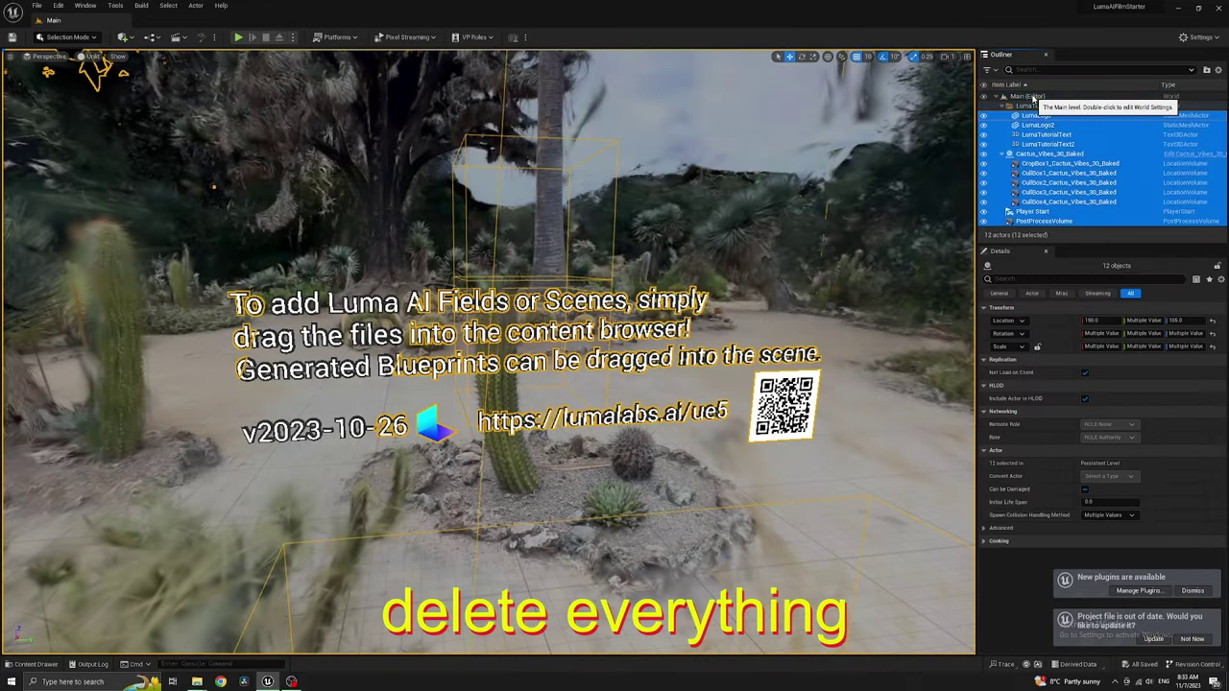
key("Delete")
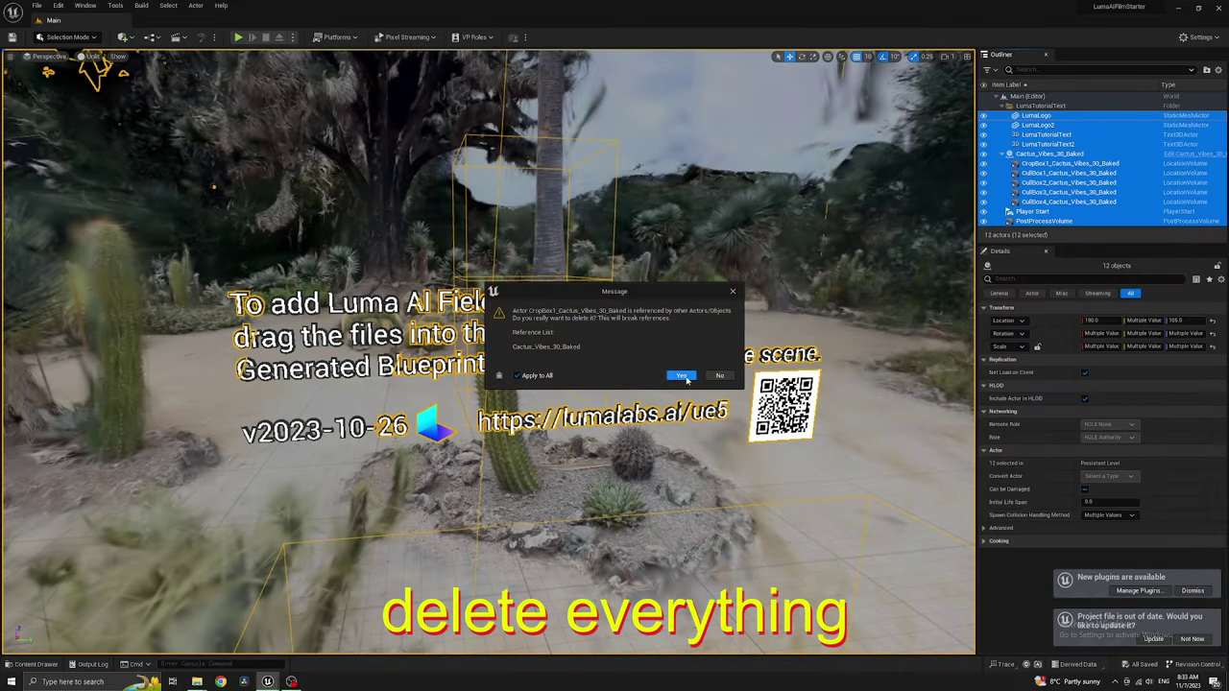
left_click(685, 374)
left_click(1025, 107)
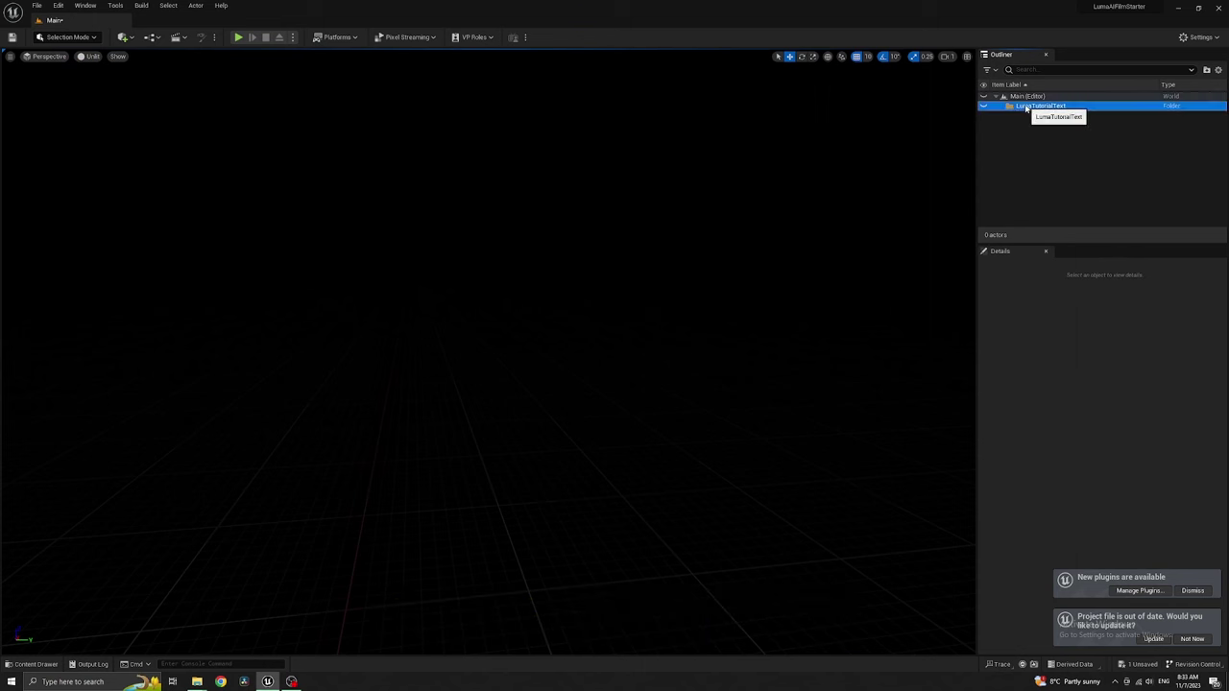
key("ctrl+space")
key("alt+Tab")
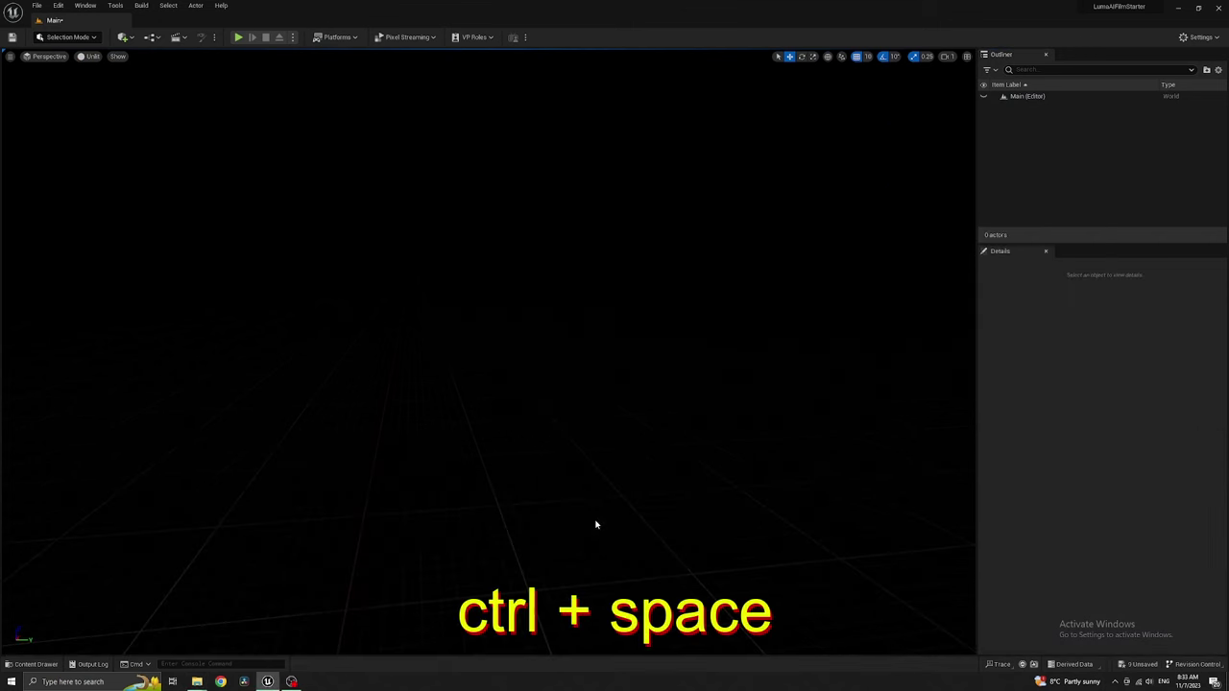
Drop the gaussian city blueprint into the level and rotate it to 5° and -10°
key("ctrl+space")
left_click_drag(463, 498, 484, 319)
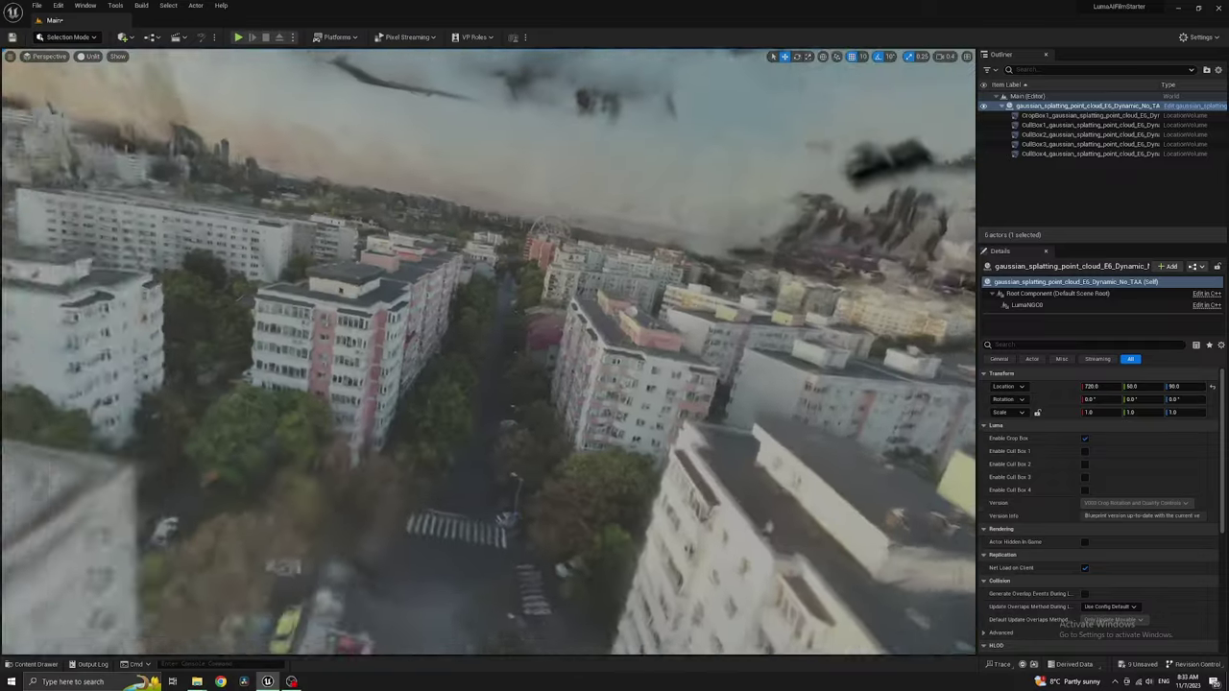
right_click_drag(415, 426, 414, 426)
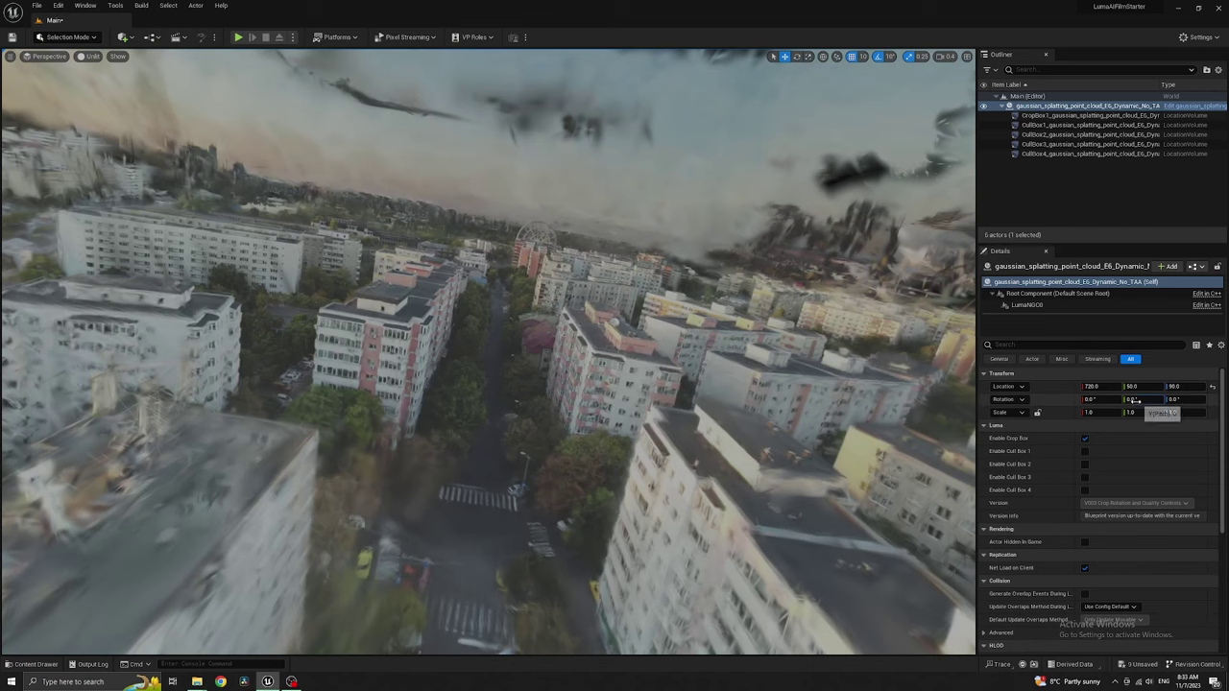
left_click_drag(1133, 400, 1123, 400)
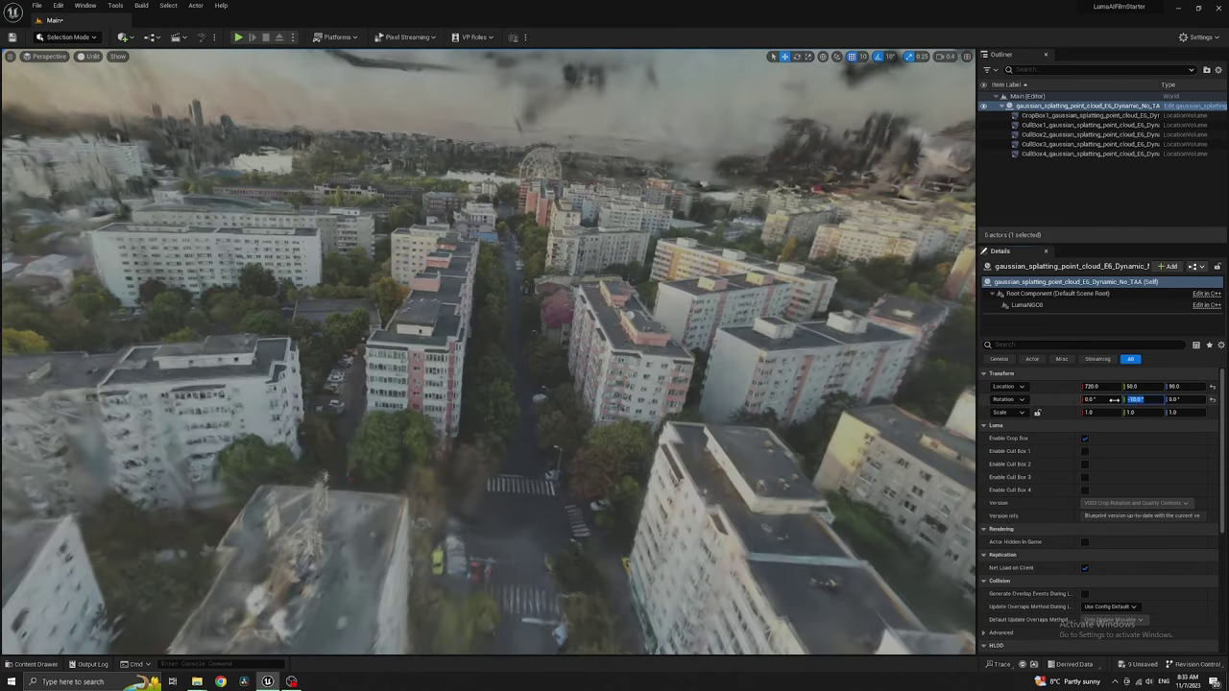
type("5")
key("Return")
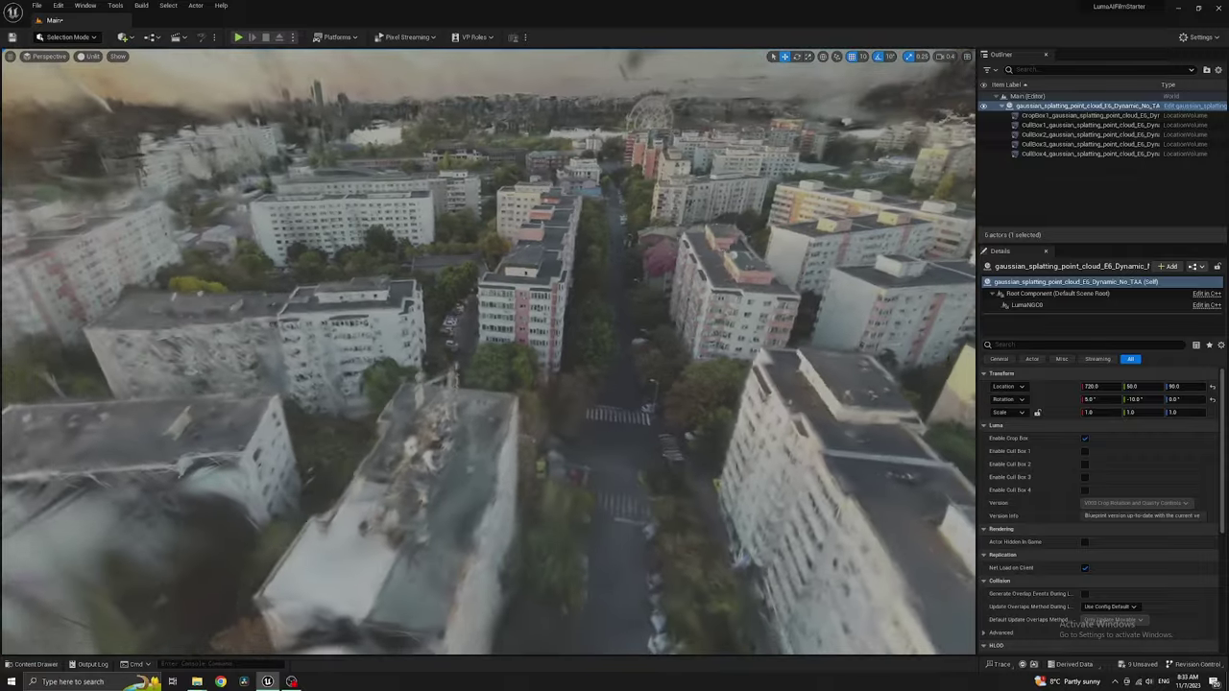
right_click_drag(488, 351, 488, 319)
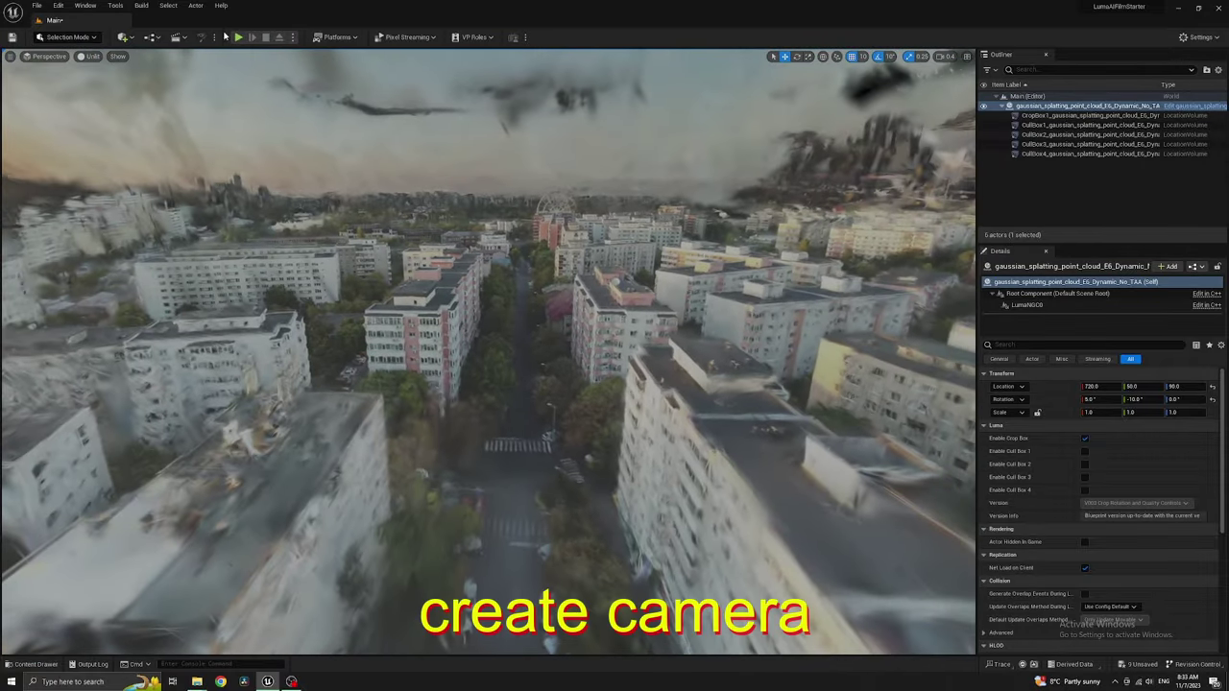
Add a Cine Camera Actor and snap it to the current view
left_click(125, 38)
mouse_move(151, 149)
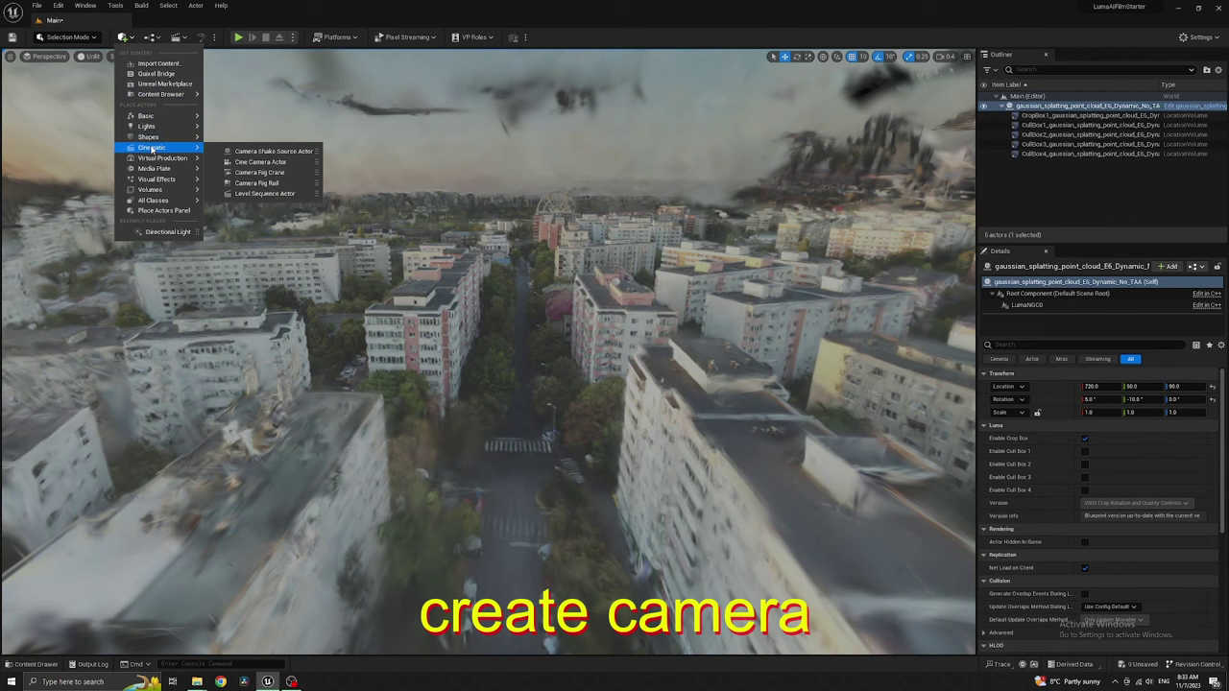
left_click(252, 162)
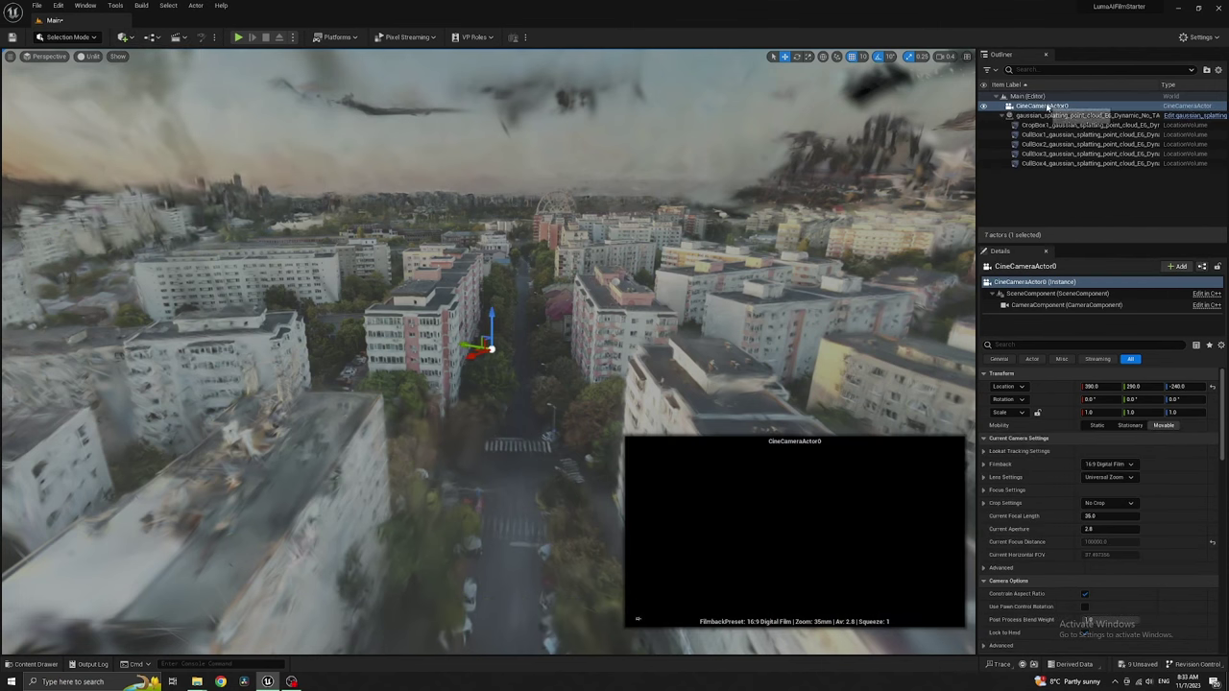
right_click(1047, 106)
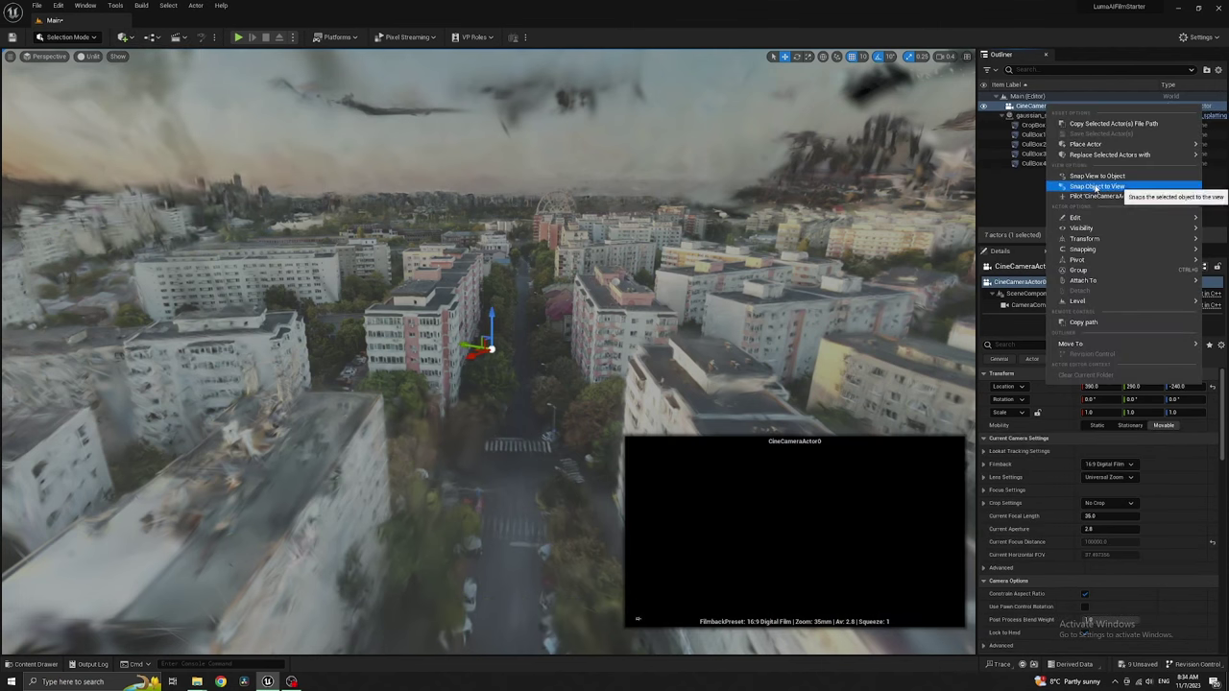
left_click(1095, 186)
Look through CineCameraActor0, set focal length 10, and aim it down the street
left_click(50, 57)
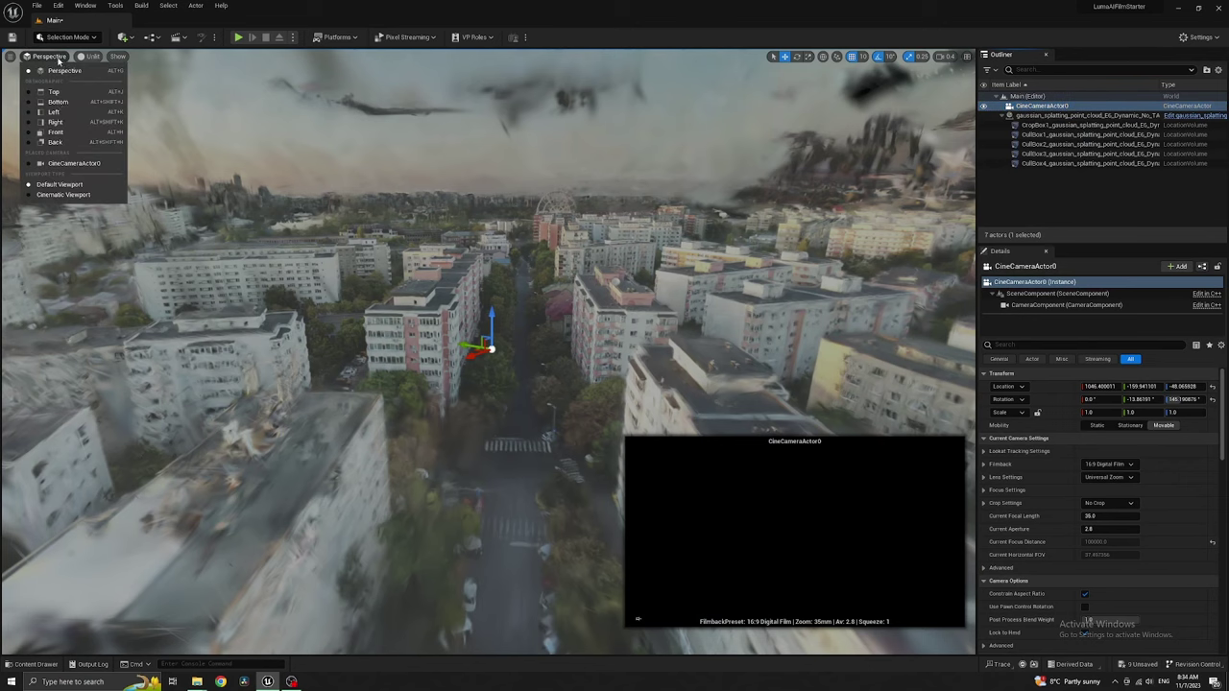
left_click(57, 164)
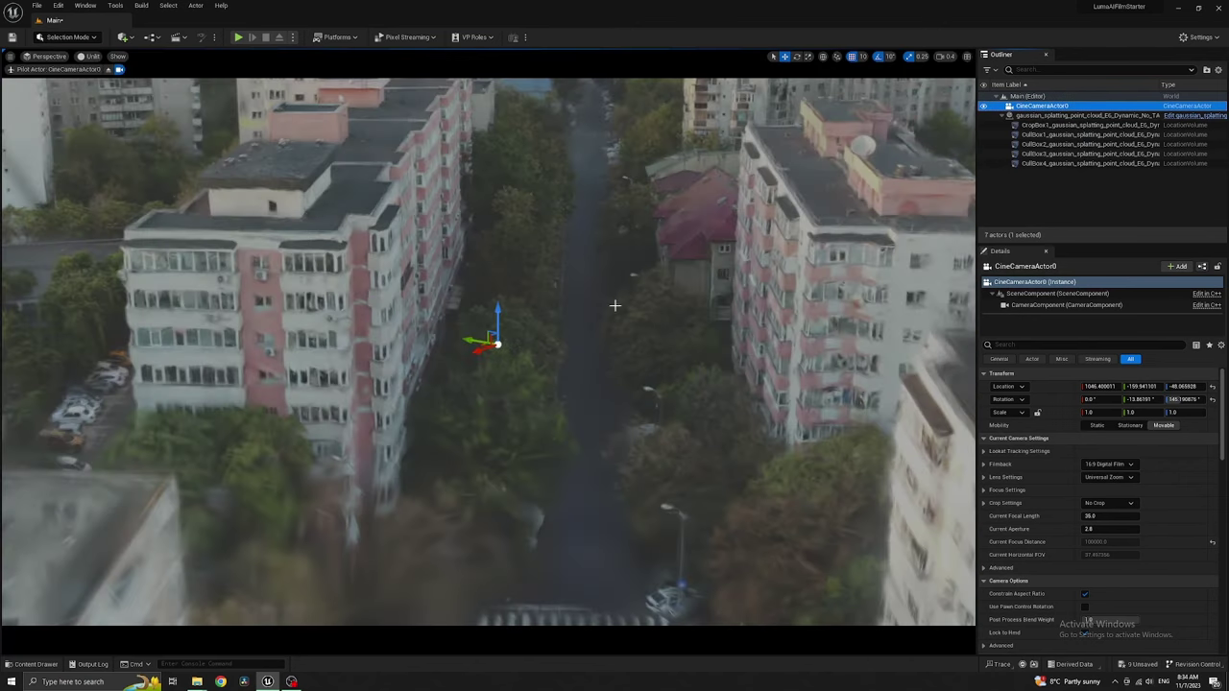
right_click_drag(615, 305, 816, 359)
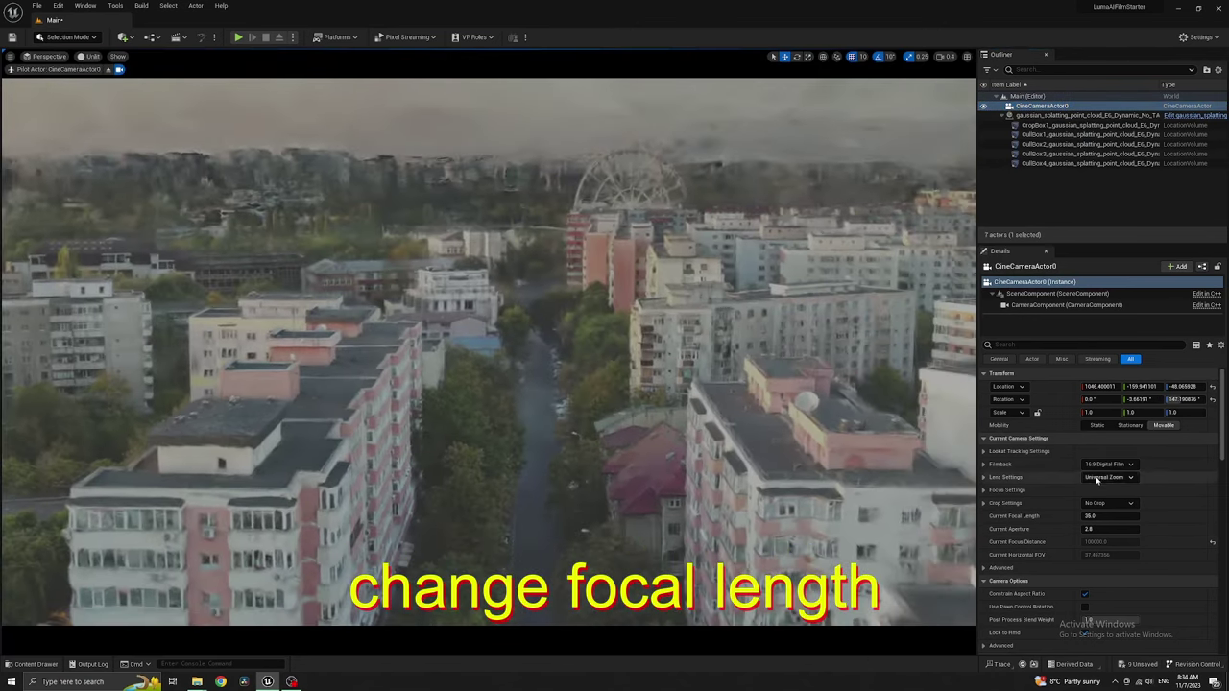
type("10")
key("Return")
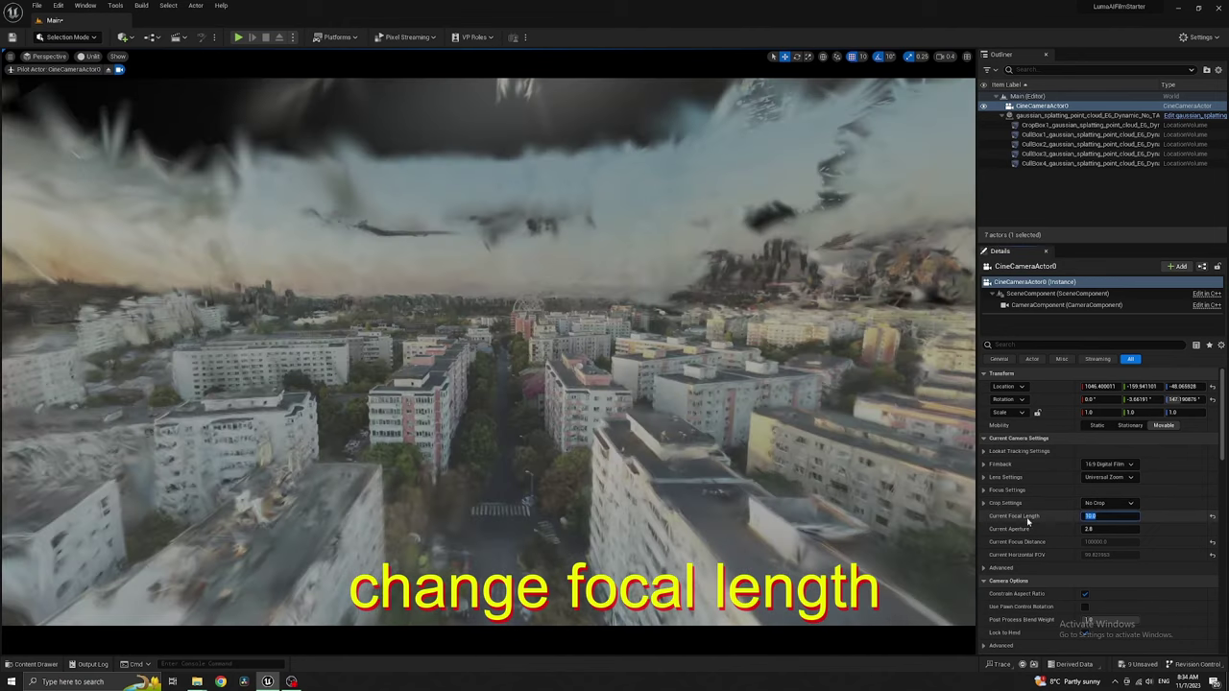
mouse_move(576, 288)
right_mouse_down()
mouse_move(576, 403)
mouse_move(578, 345)
right_mouse_up()
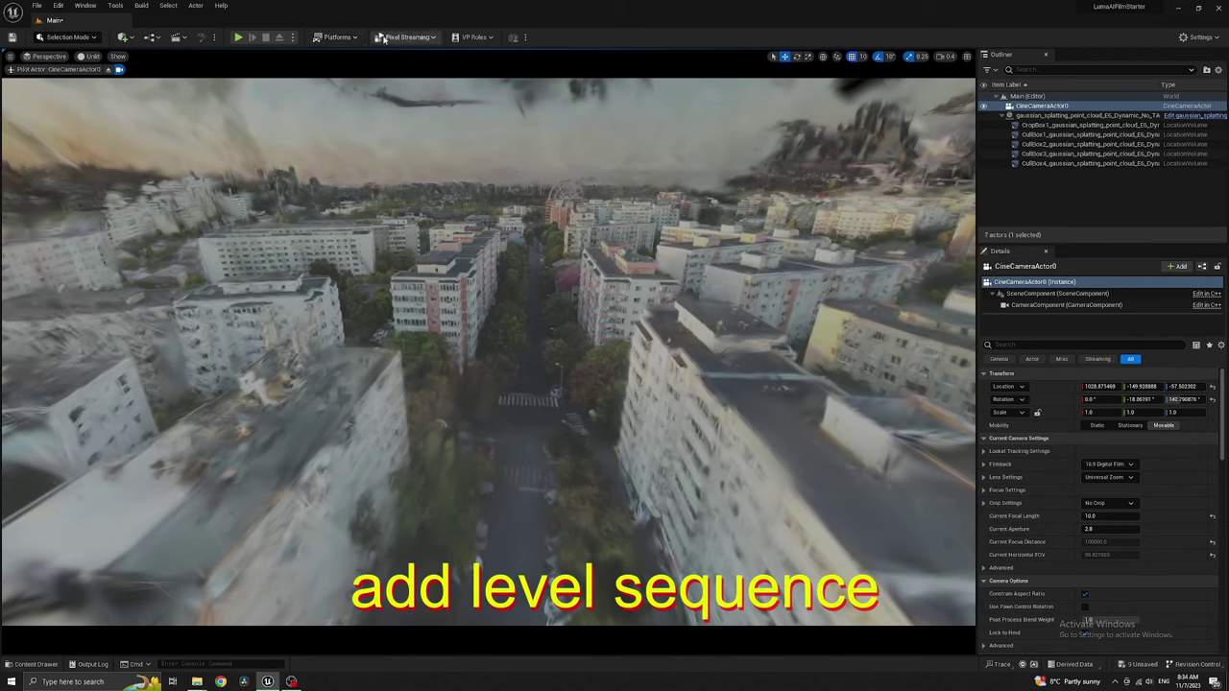
Add CineCameraActor0 as a track in NewLevelSequence's Sequencer
left_click(220, 64)
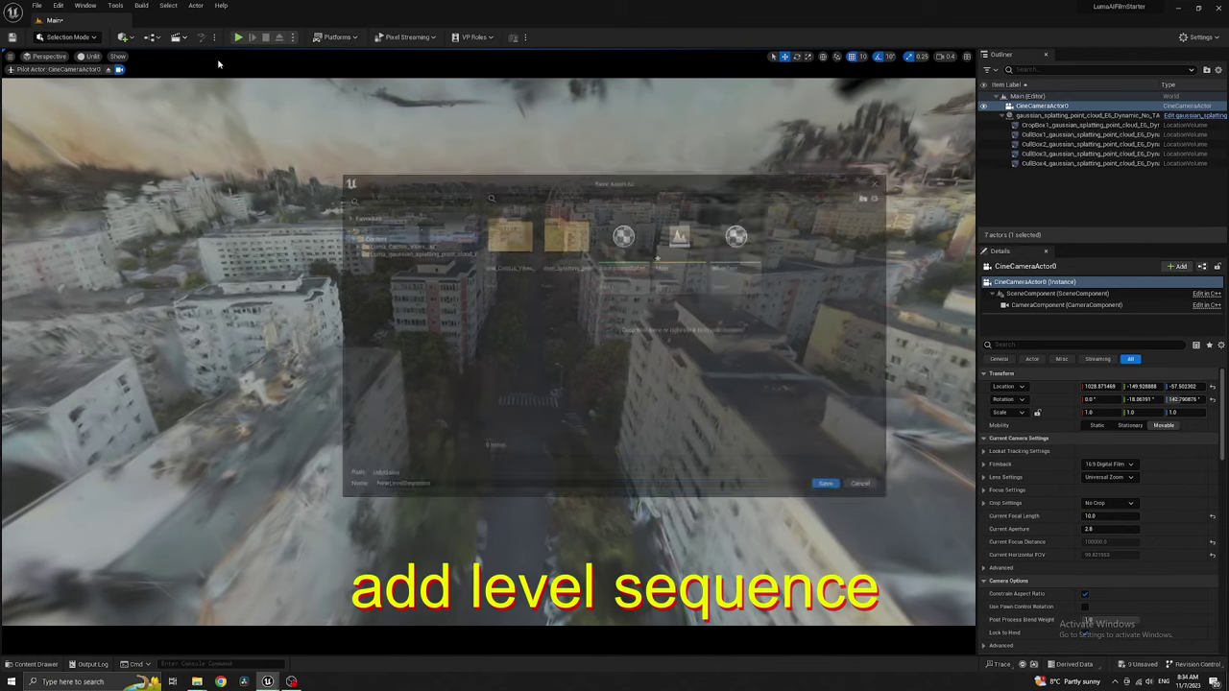
left_click(831, 488)
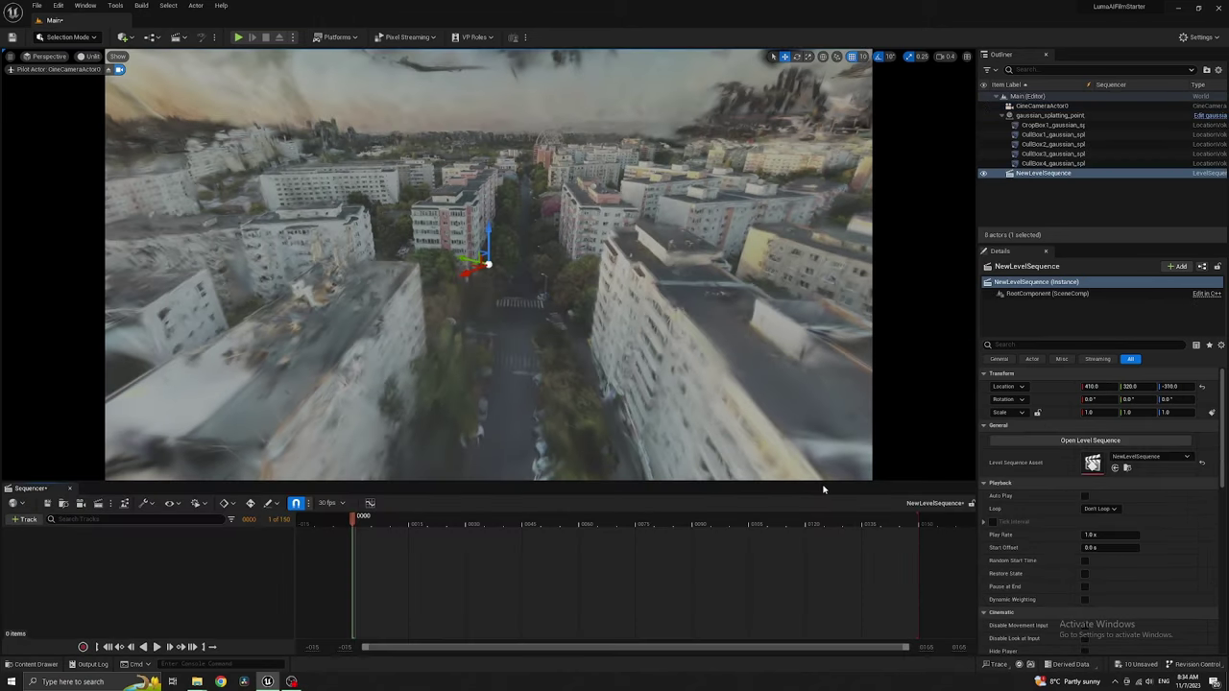
left_click_drag(1042, 105, 349, 546)
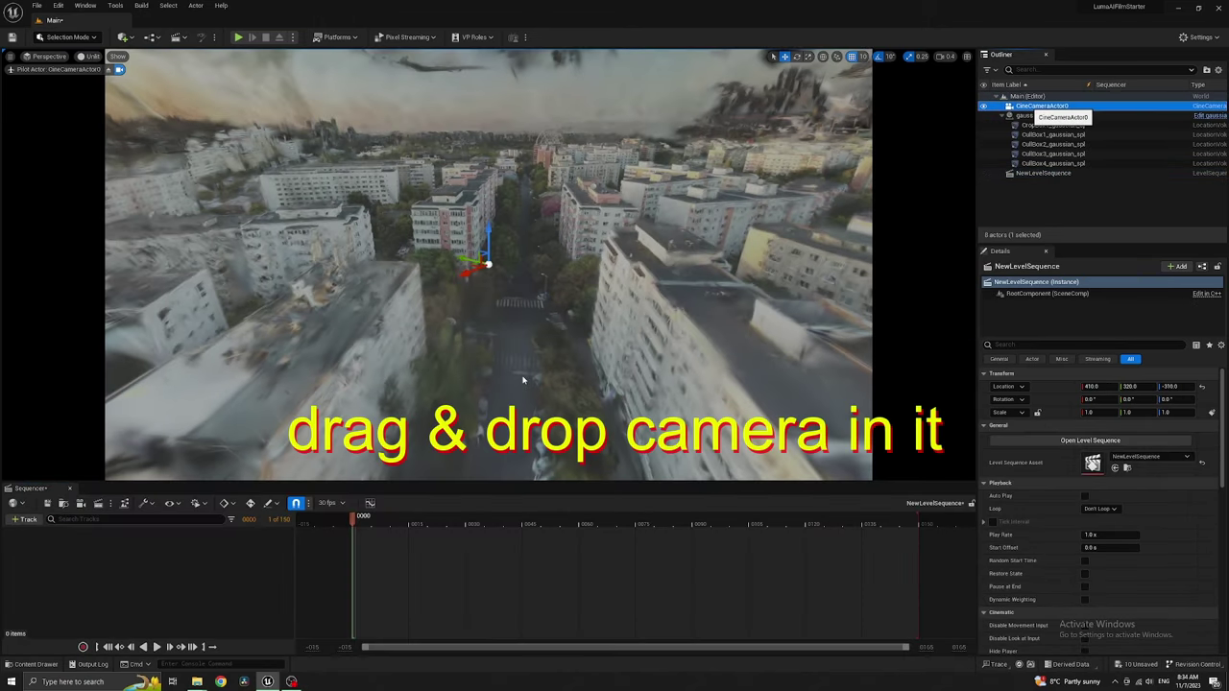
scroll(233, 579, "down", 1)
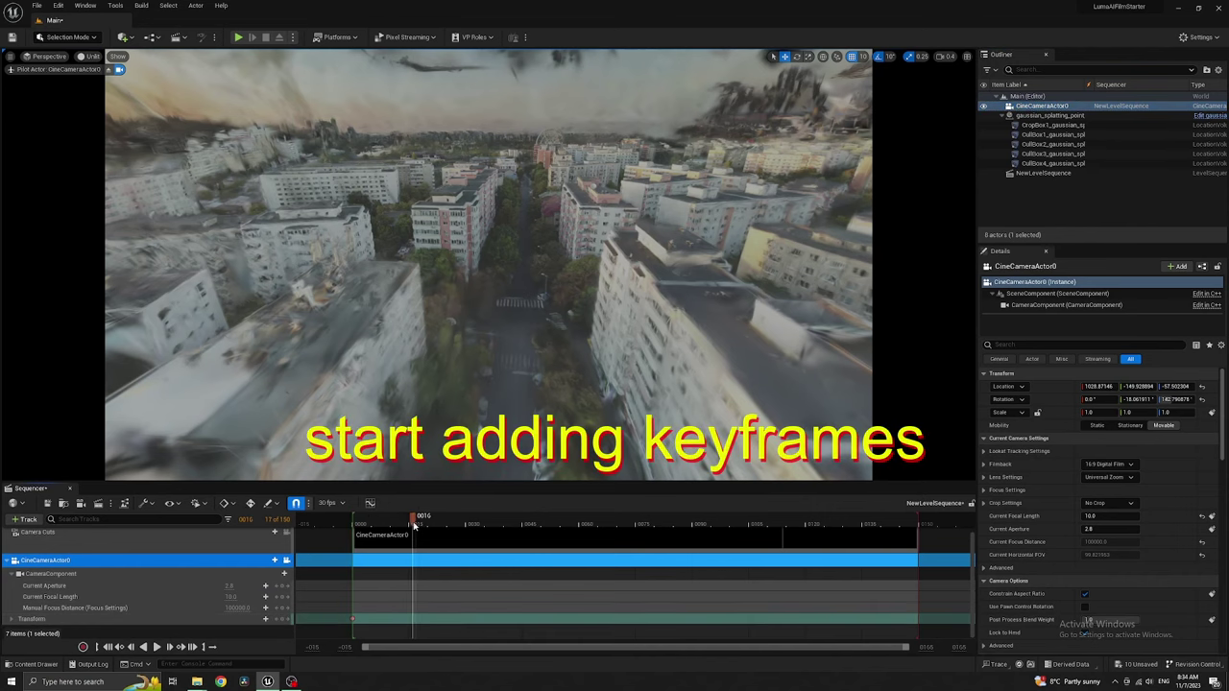
Key the camera's transform at frame 0033 flying down the street, then preview the flight
right_click_drag(508, 347, 519, 345)
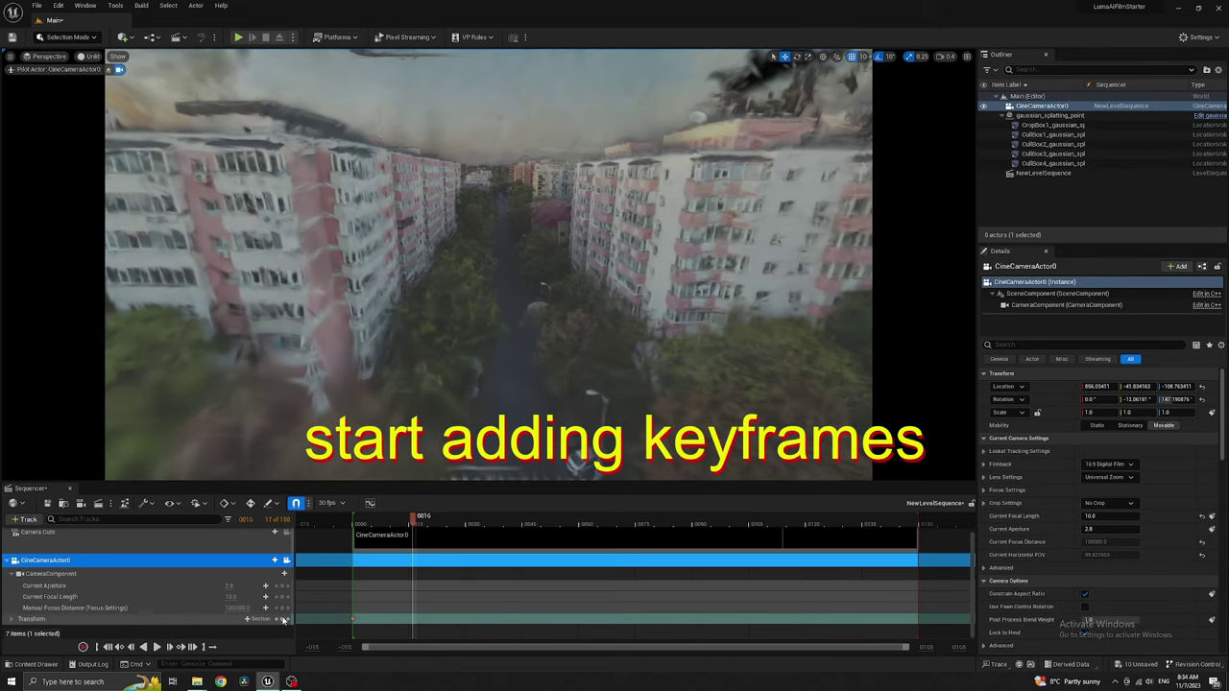
left_click(481, 524)
right_click_drag(509, 346, 557, 332)
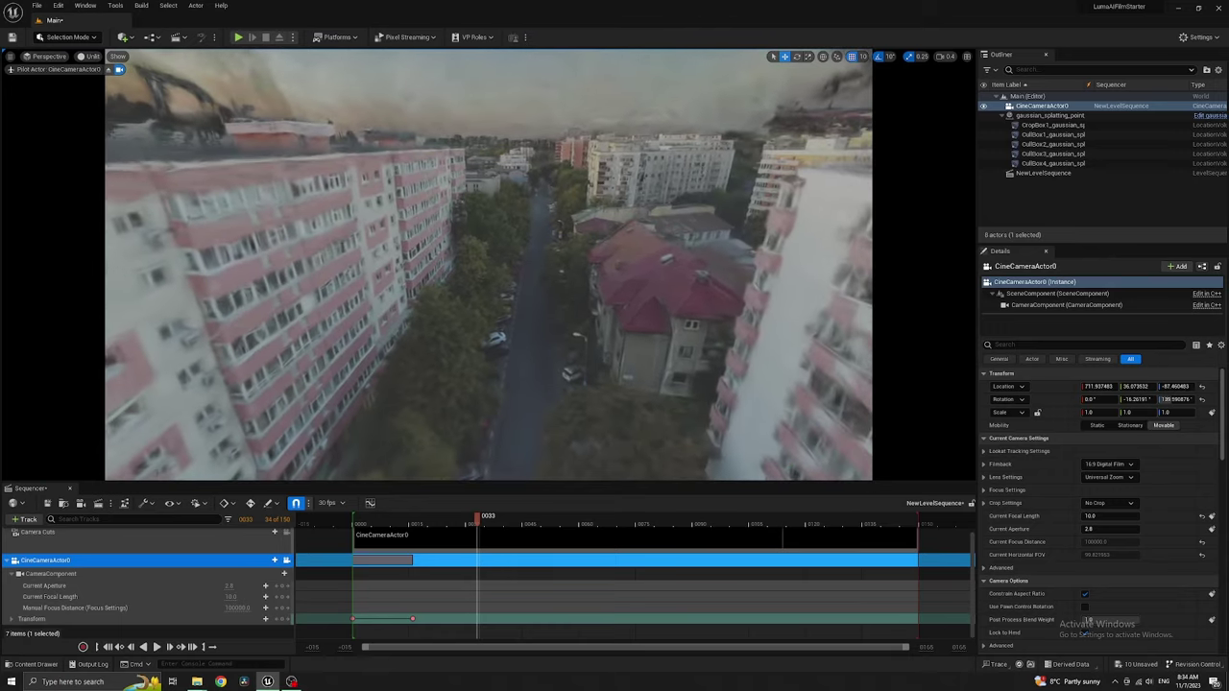
left_click(282, 619)
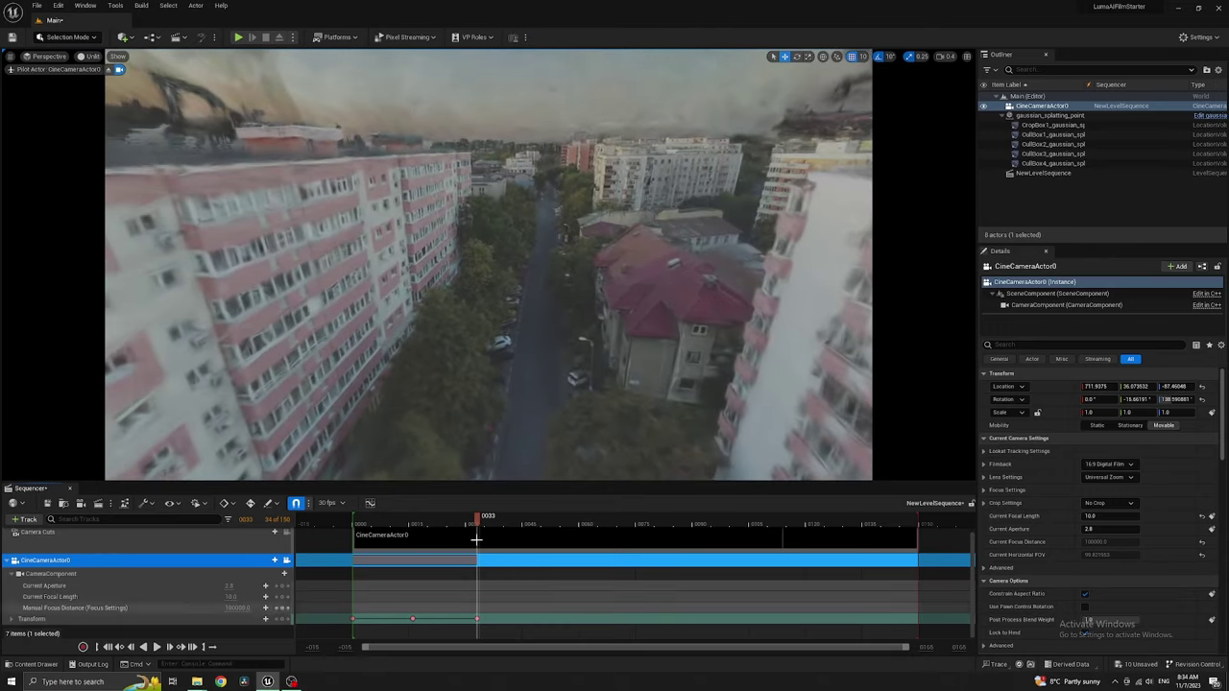
right_click_drag(557, 473, 557, 473)
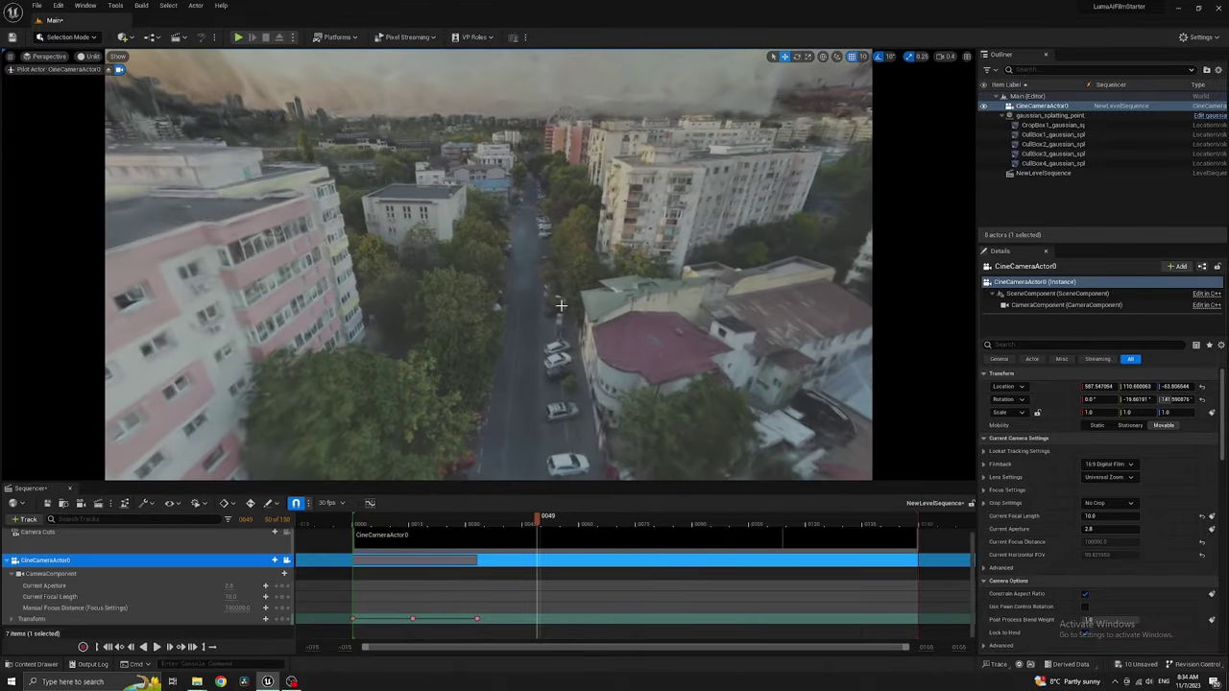
left_click(360, 524)
key("space")
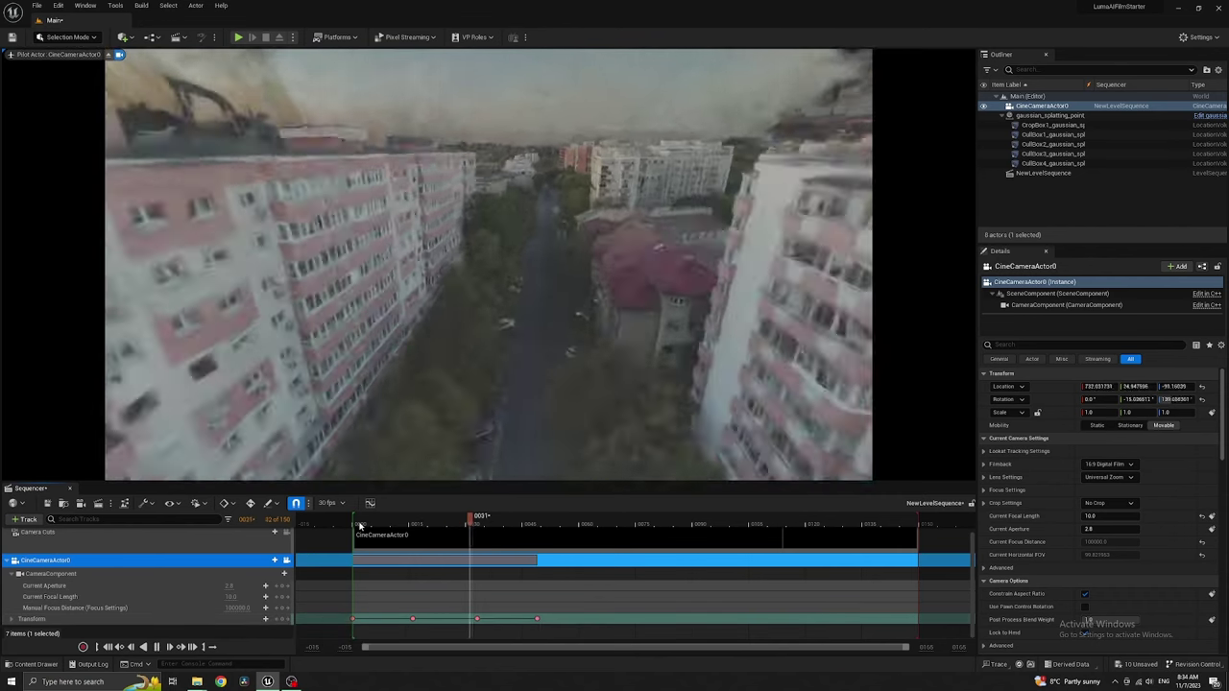
key("space")
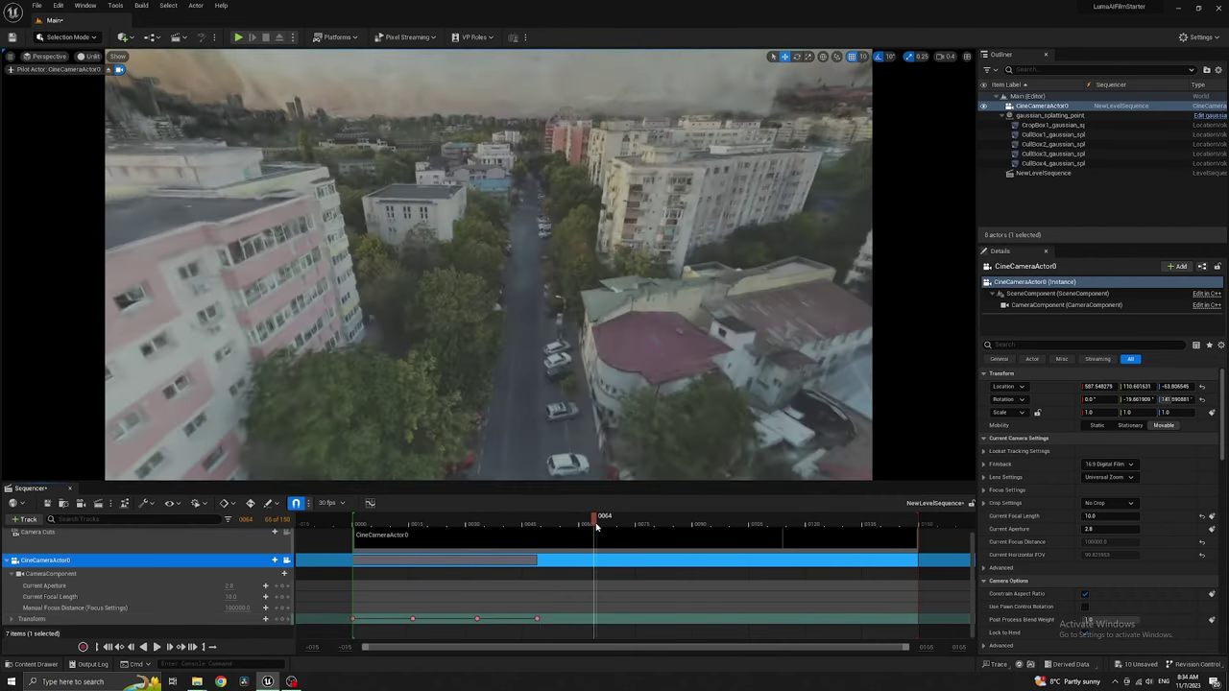
Add transform keys at frames 0064 and 0083 flying forward over the city, then scrub to check
right_click_drag(555, 272, 555, 273)
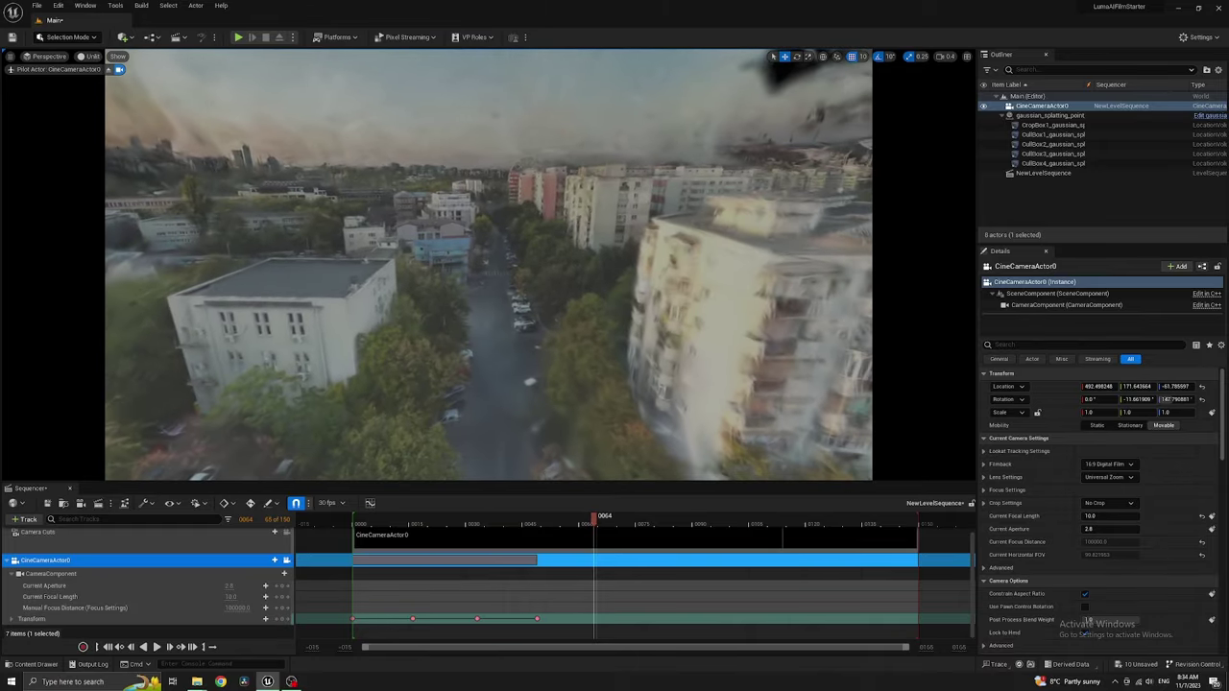
left_click(284, 620)
left_click(670, 525)
right_click_drag(555, 273, 555, 272)
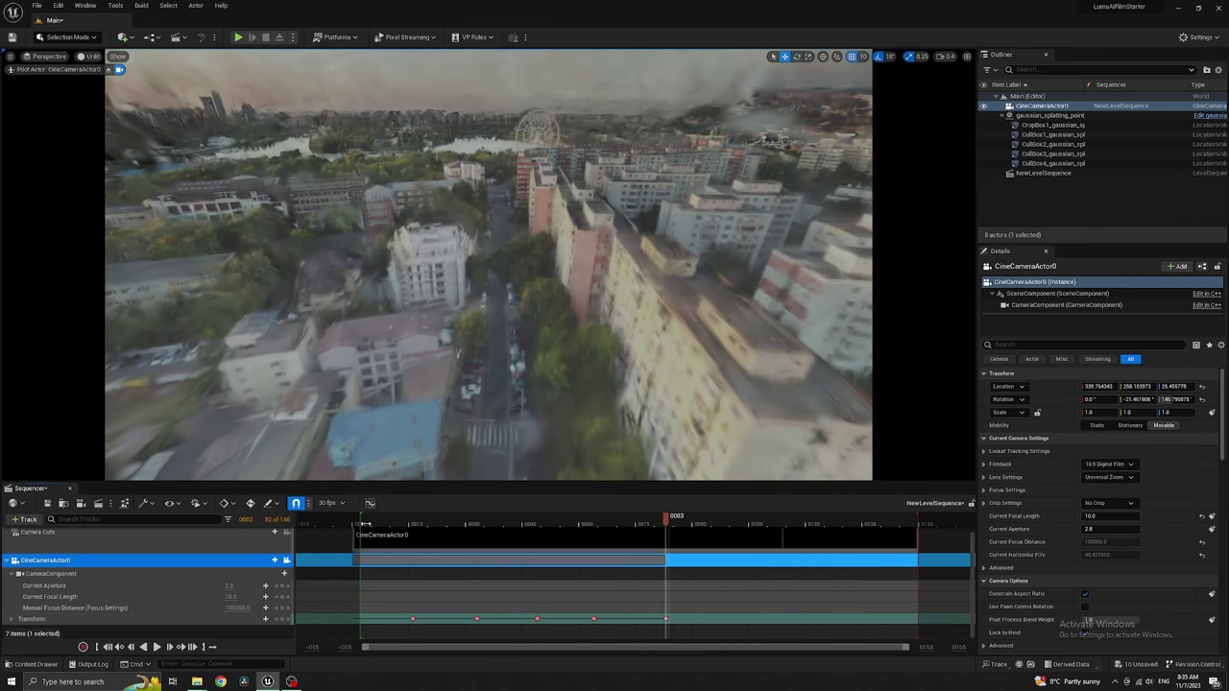
mouse_move(356, 526)
left_mouse_down()
mouse_move(670, 533)
mouse_move(591, 536)
left_mouse_up()
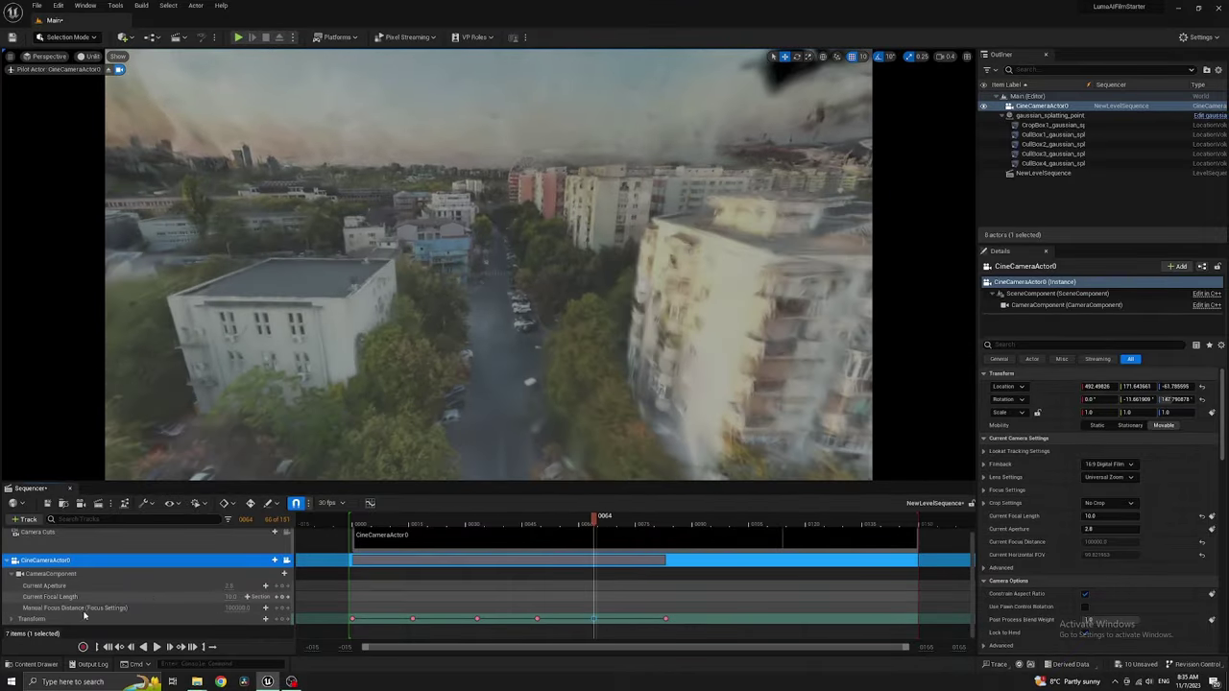
Expand the Transform track into Rotation channels and set Pitch to -160
left_click(13, 620)
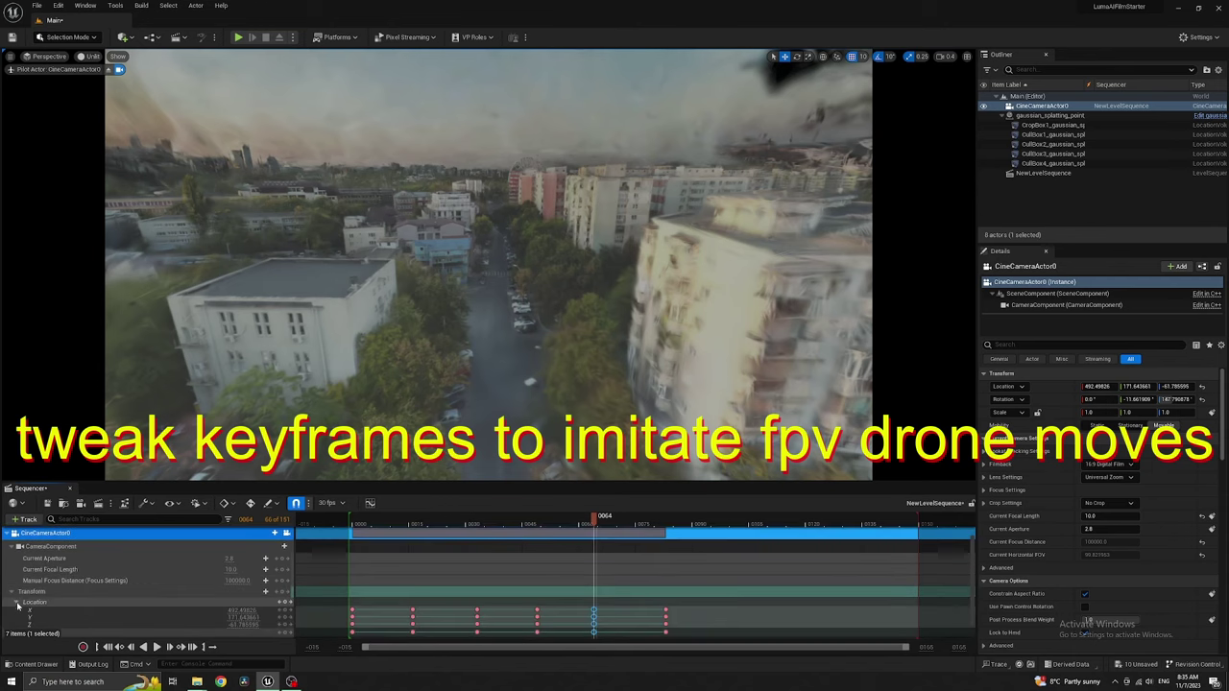
left_click(17, 611)
left_click(16, 581)
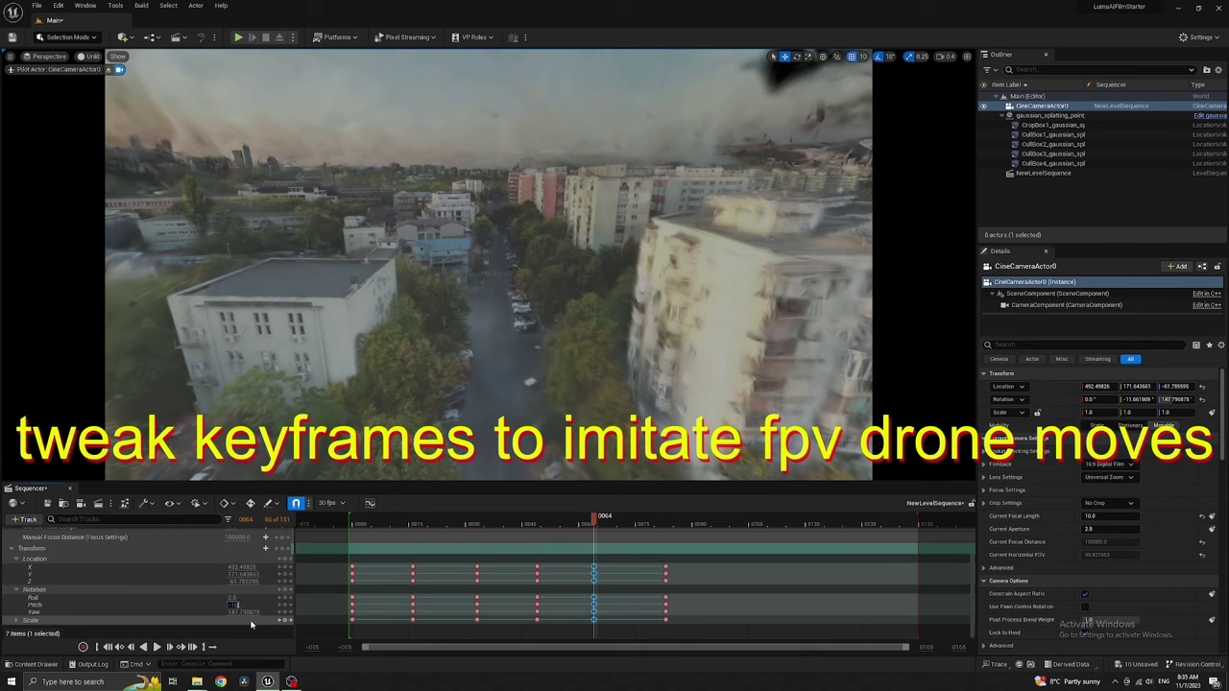
type("-160")
key("Return")
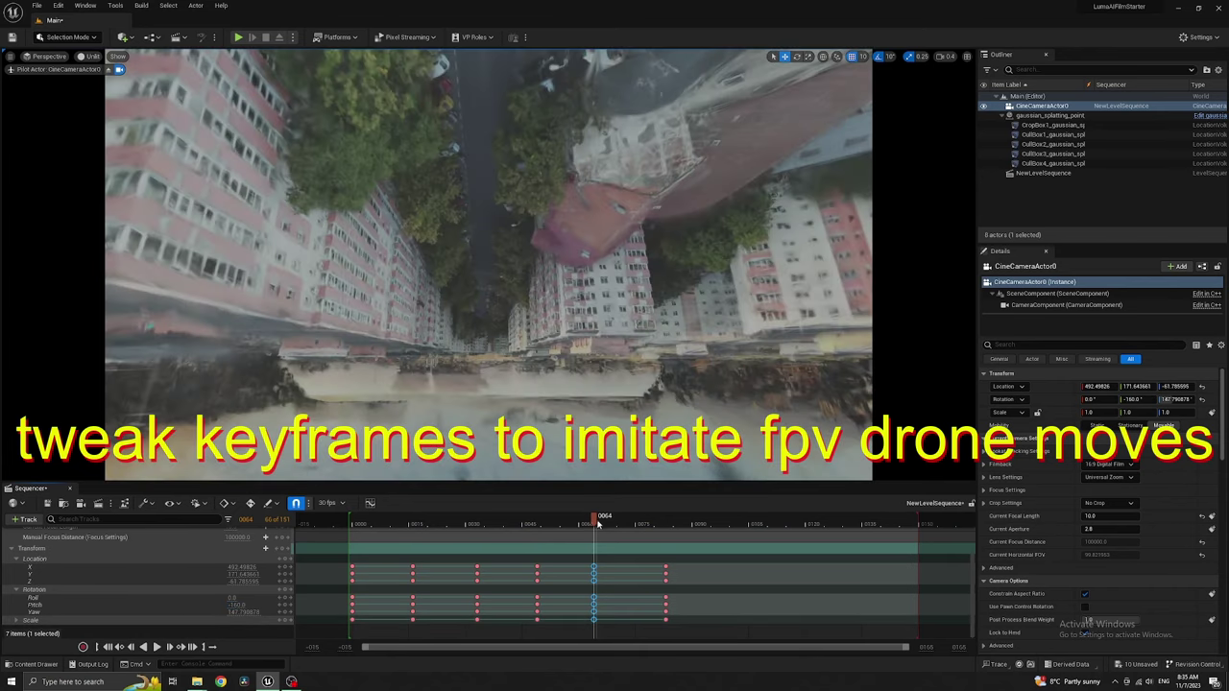
Set the camera Roll to 180 at frame 0073 and preview the result
left_click(667, 611)
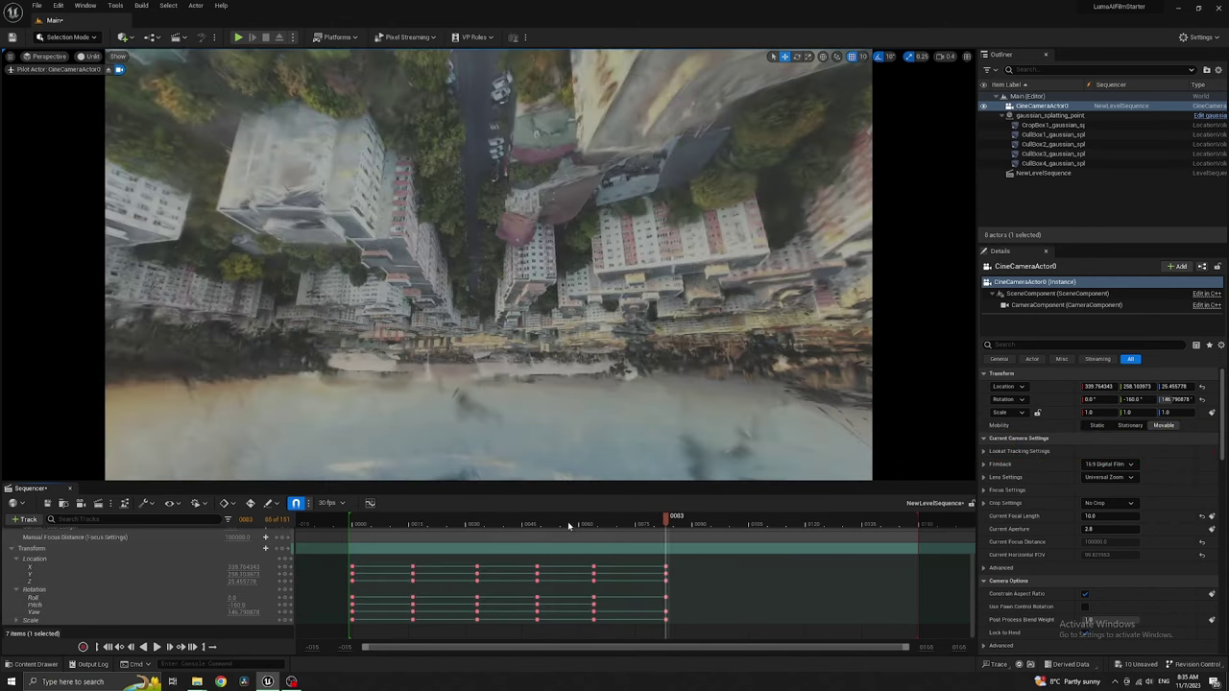
left_click_drag(567, 522, 631, 531)
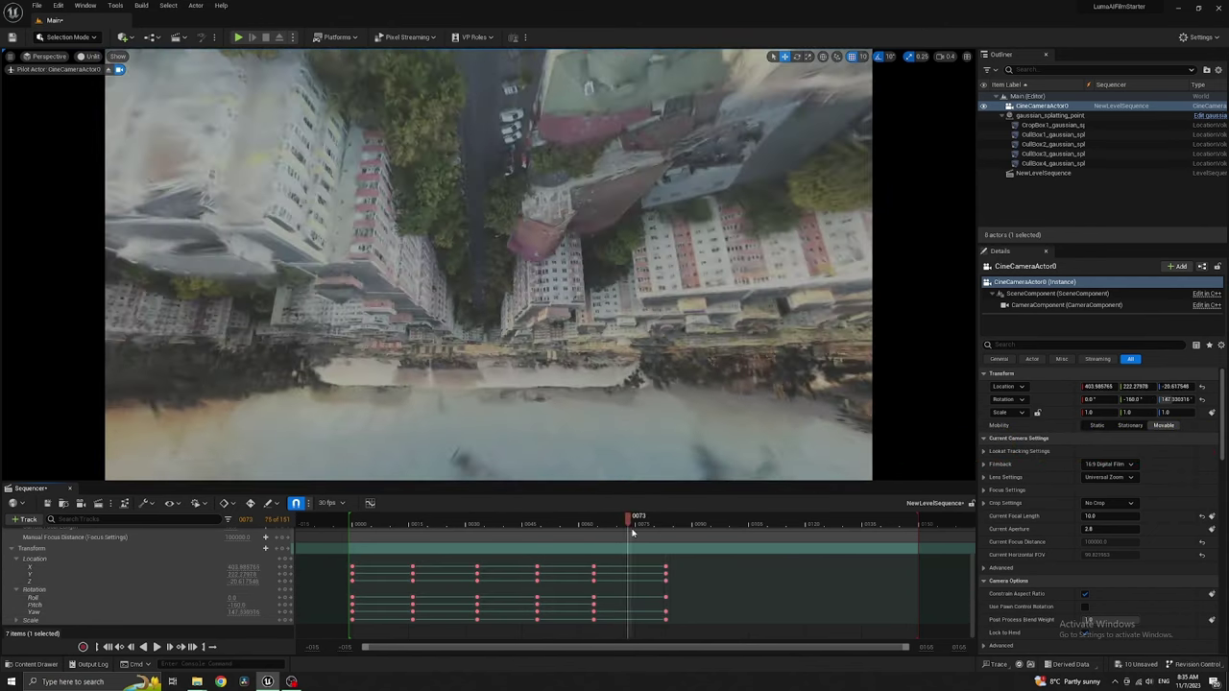
left_click(232, 597)
type("180")
key("Return")
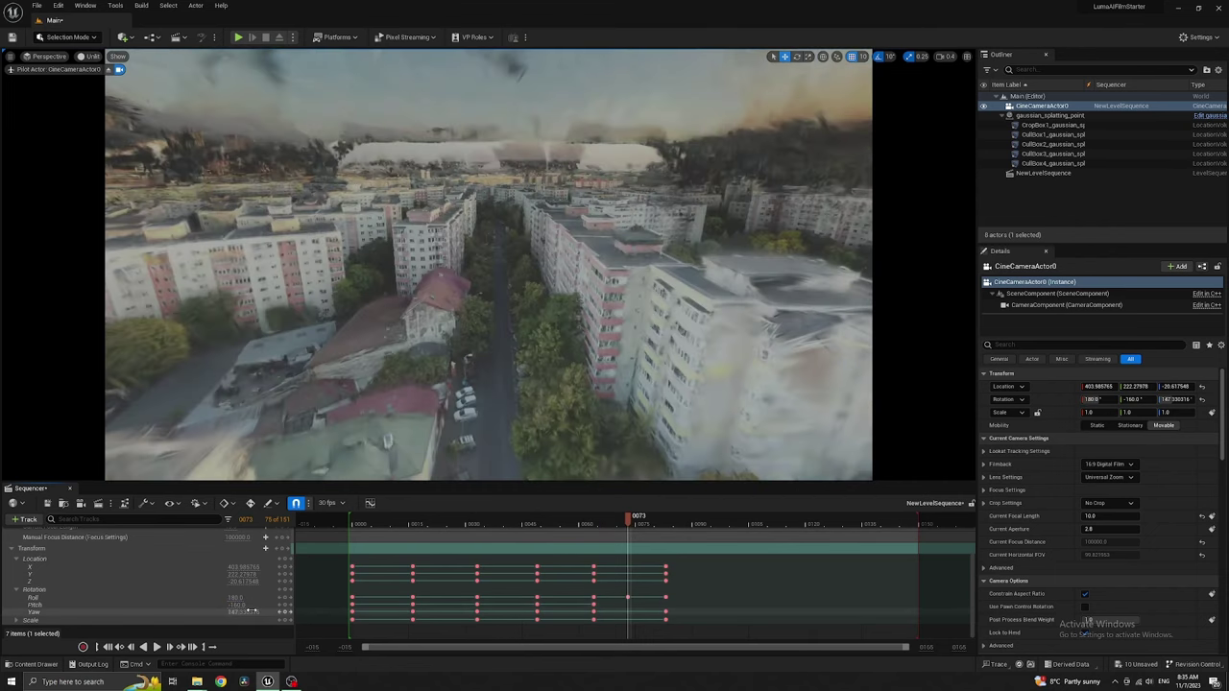
left_click(557, 524)
key("space")
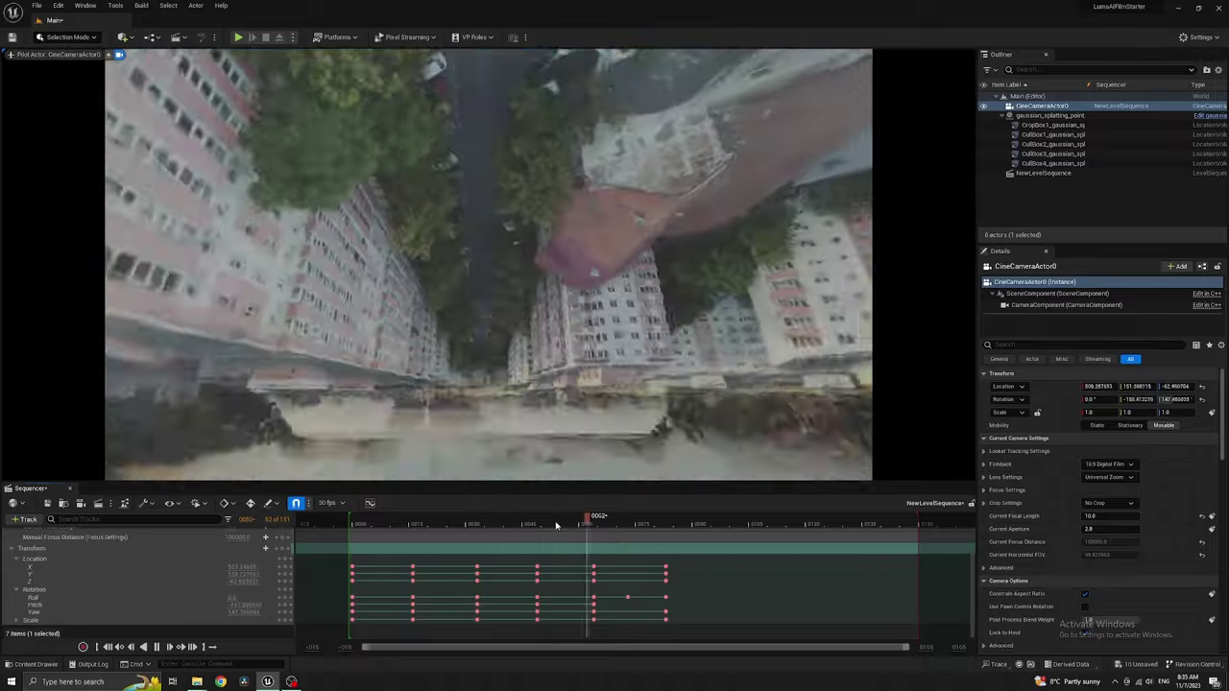
key("space")
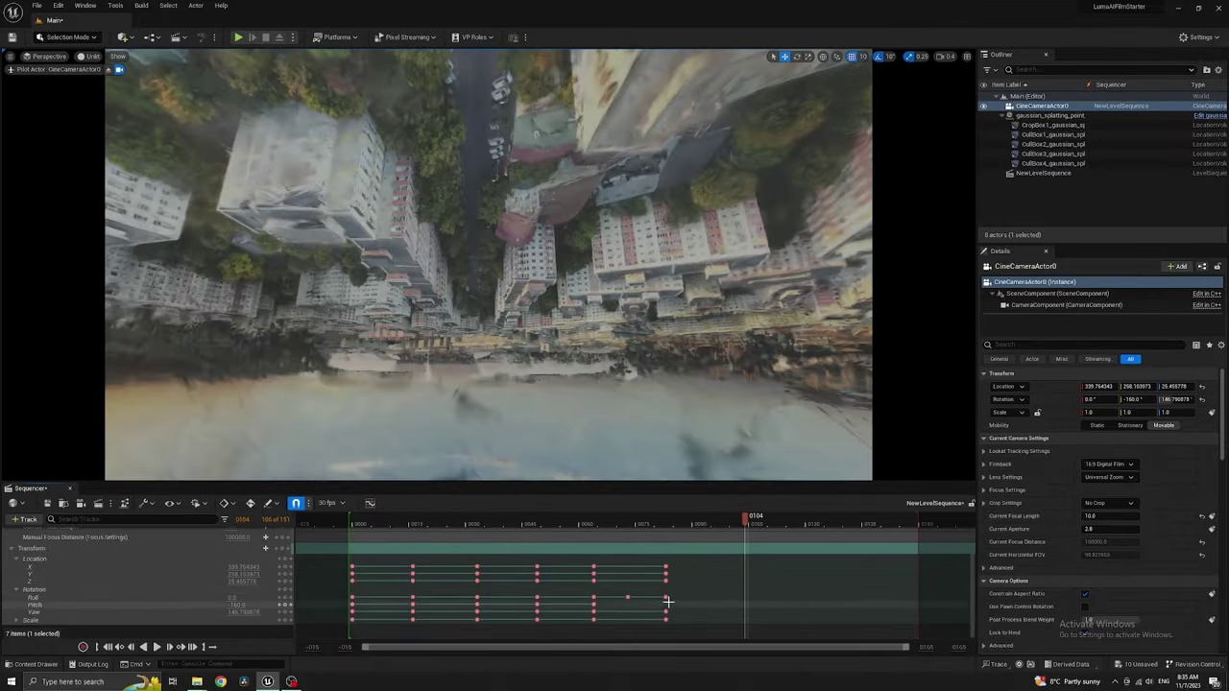
Delete the Roll key at frame 0083 and replay the flythrough
left_click(665, 597)
key("Delete")
left_click(546, 524)
key("space")
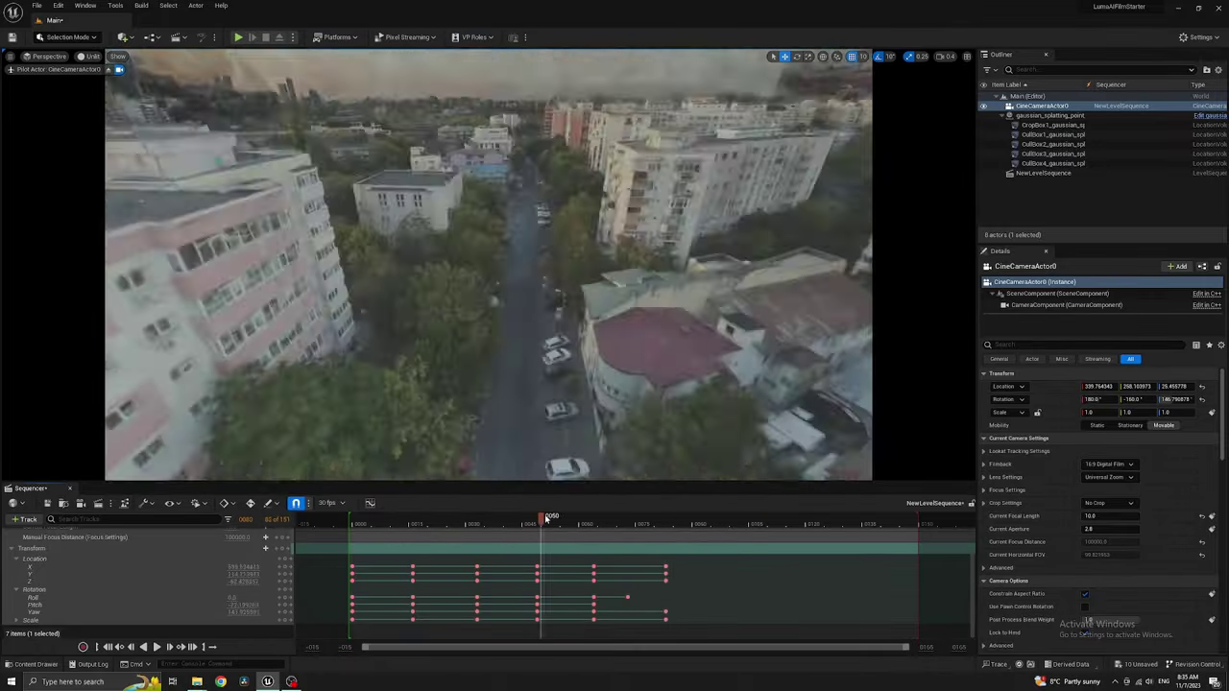
key("space")
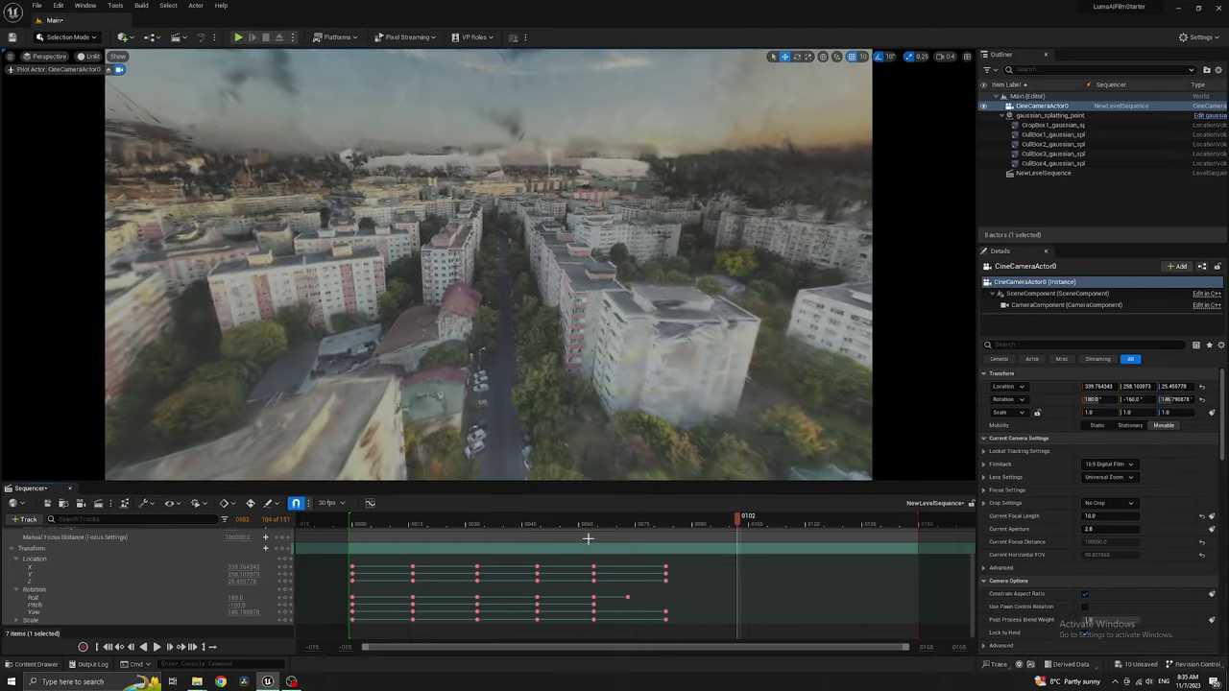
left_click(663, 557)
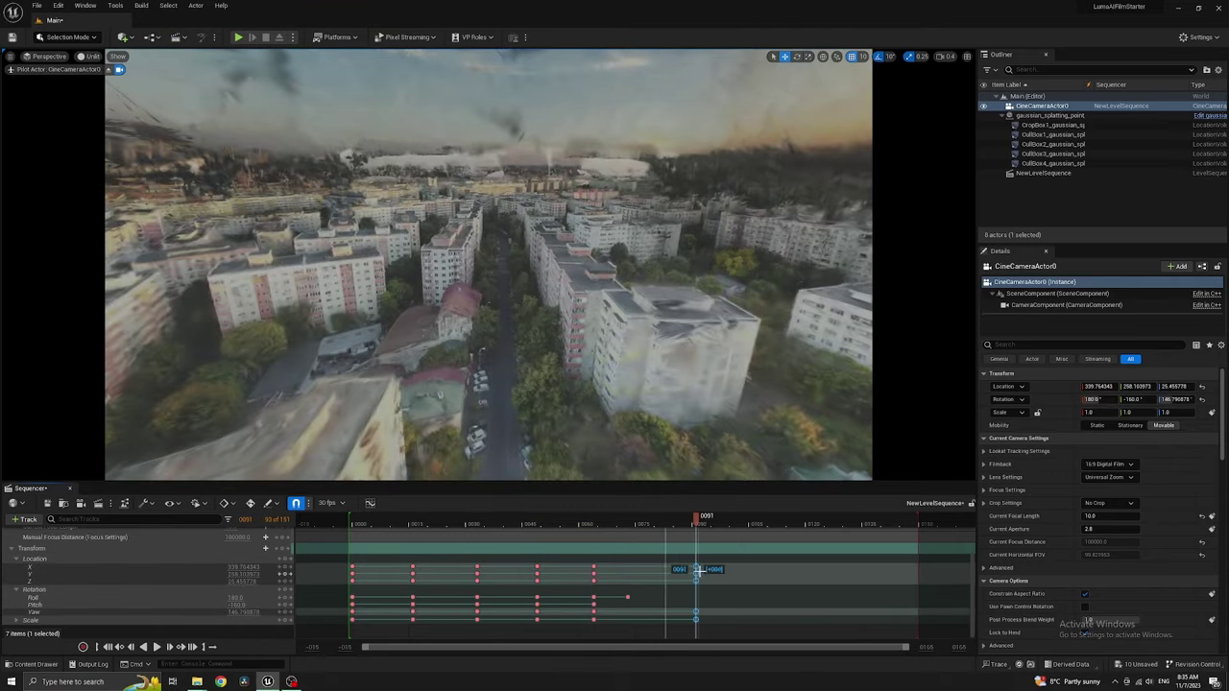
left_click(382, 523)
key("space")
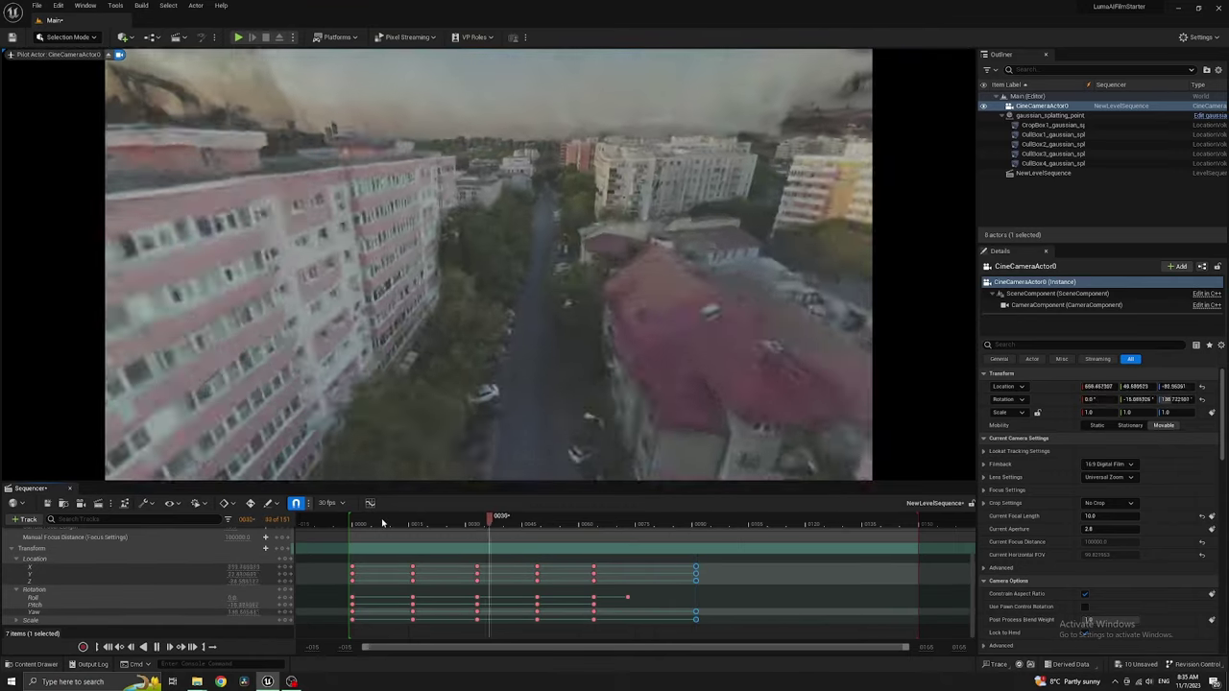
key("space")
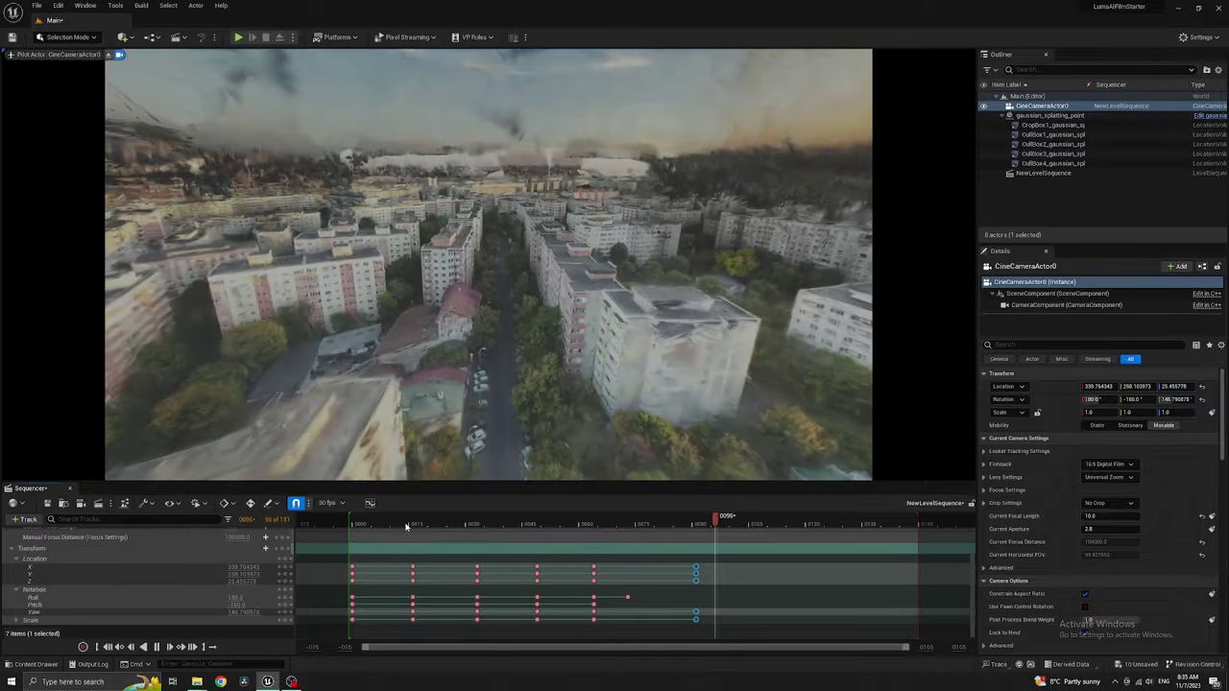
Shift the final keys to a later frame and preview the flythrough from the start
left_click_drag(617, 597, 646, 596)
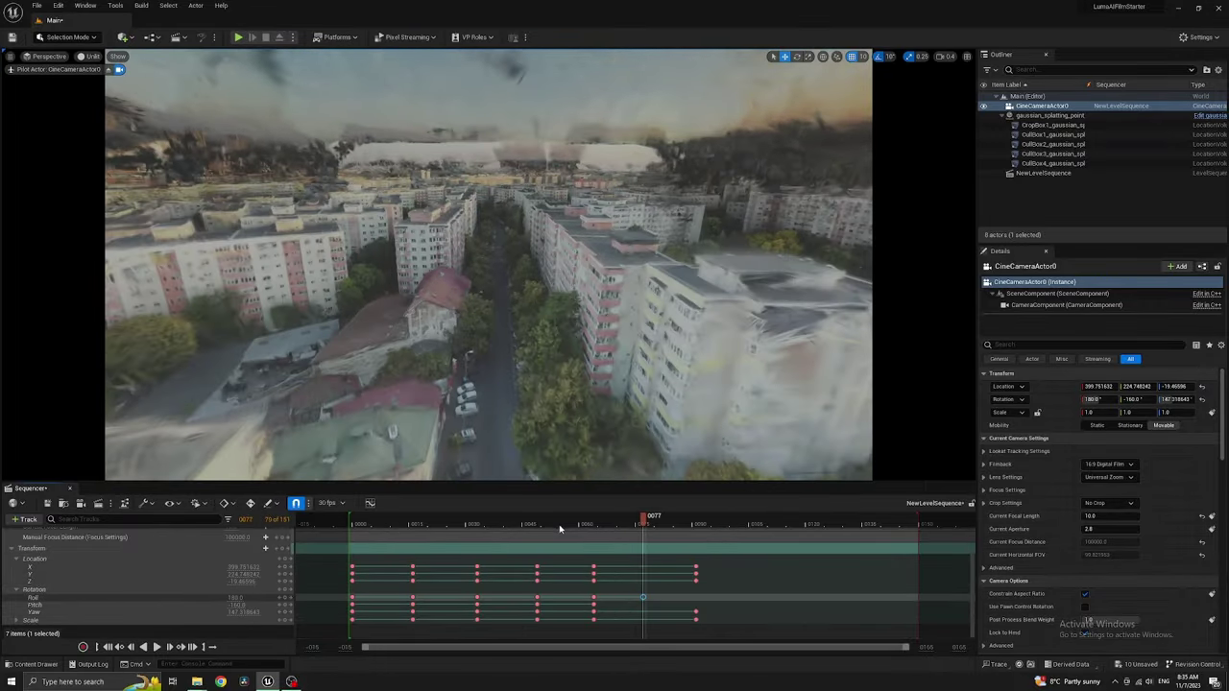
left_click(552, 520)
key("space")
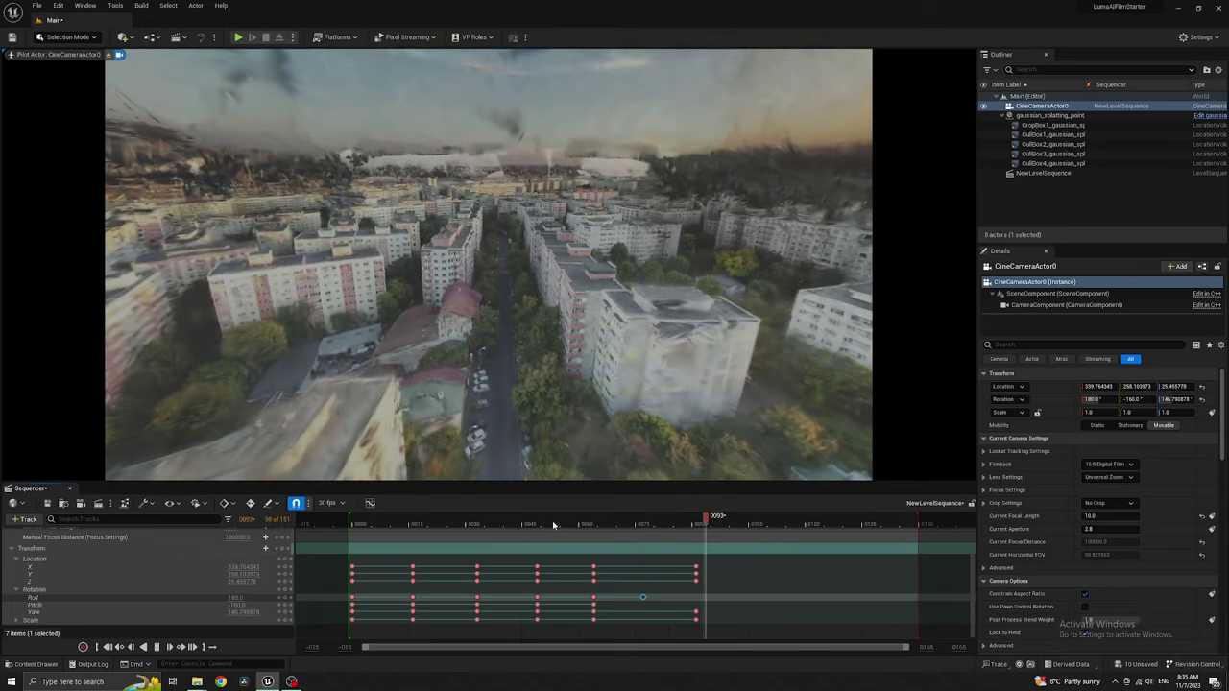
key("space")
left_click_drag(718, 626, 688, 559)
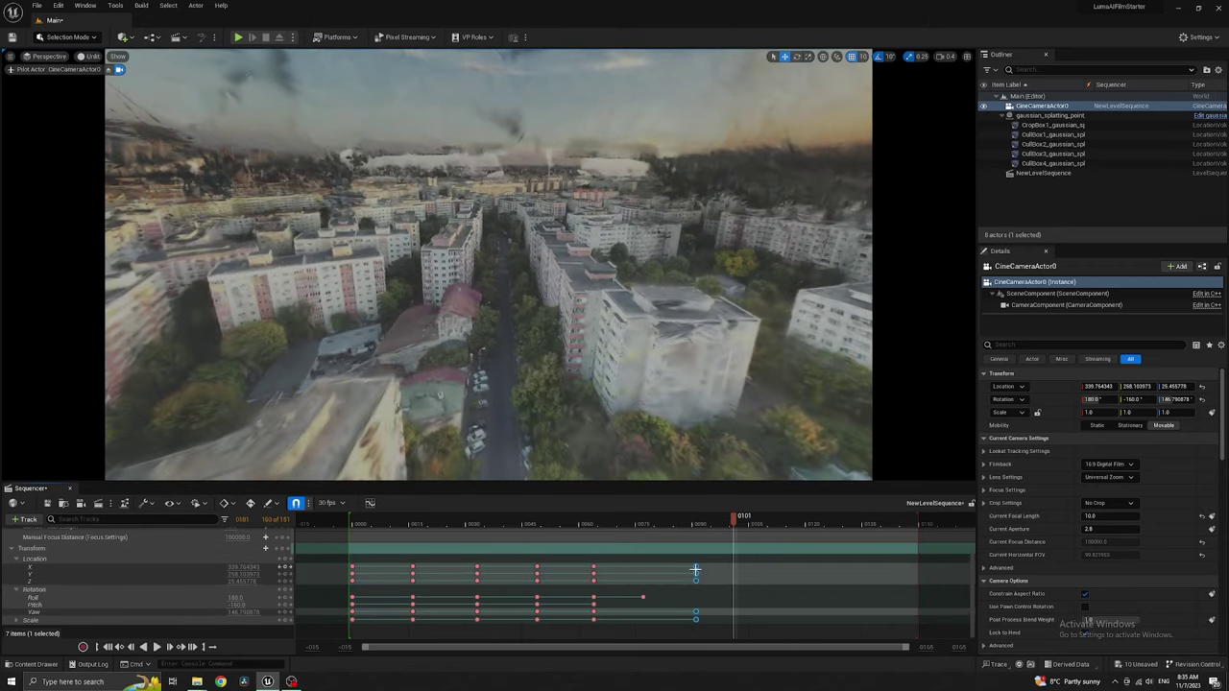
left_click(561, 523)
key("space")
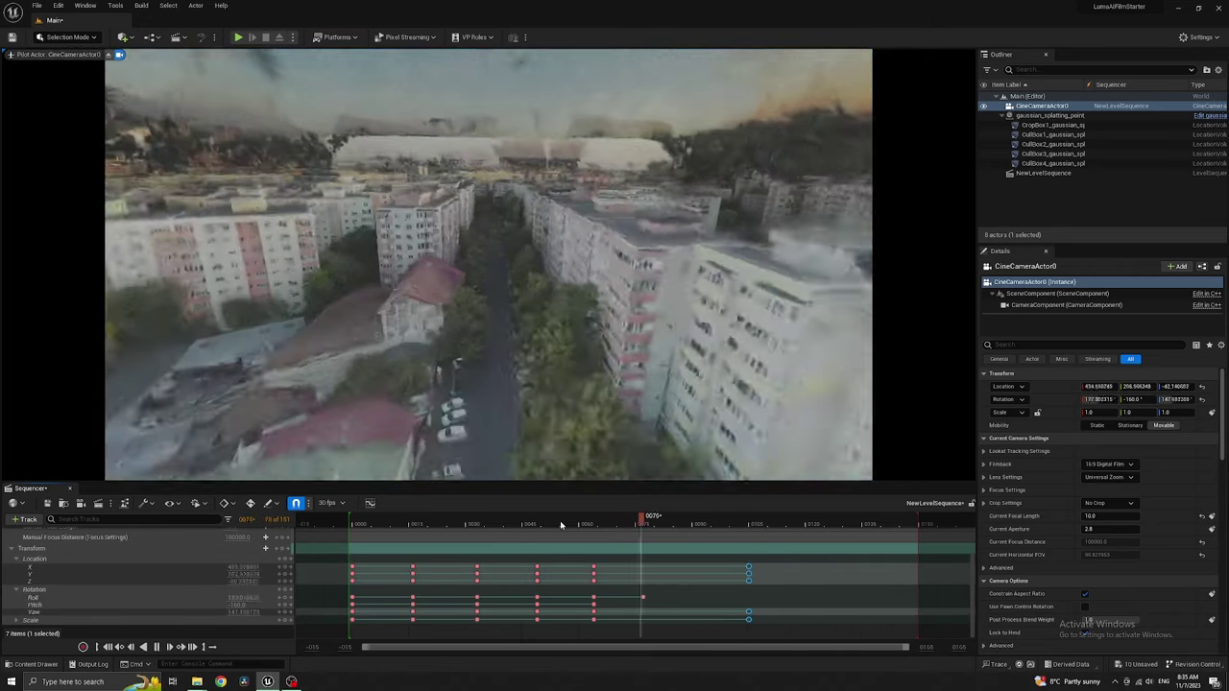
key("space")
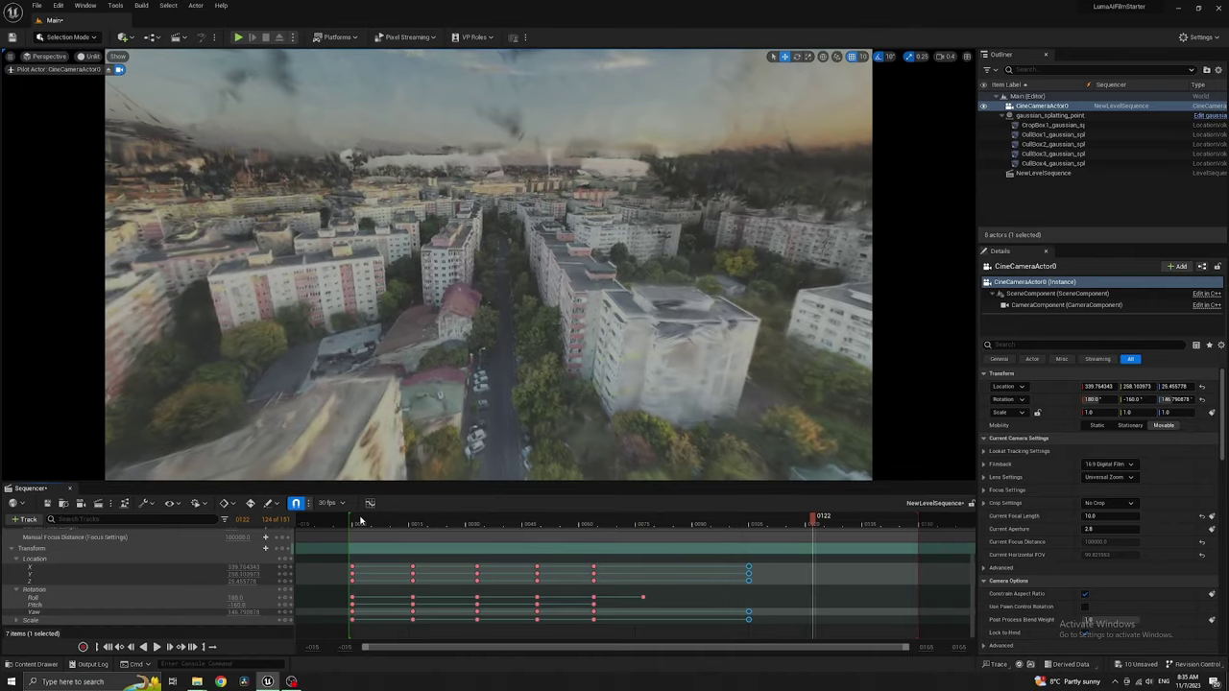
left_click(360, 521)
key("space")
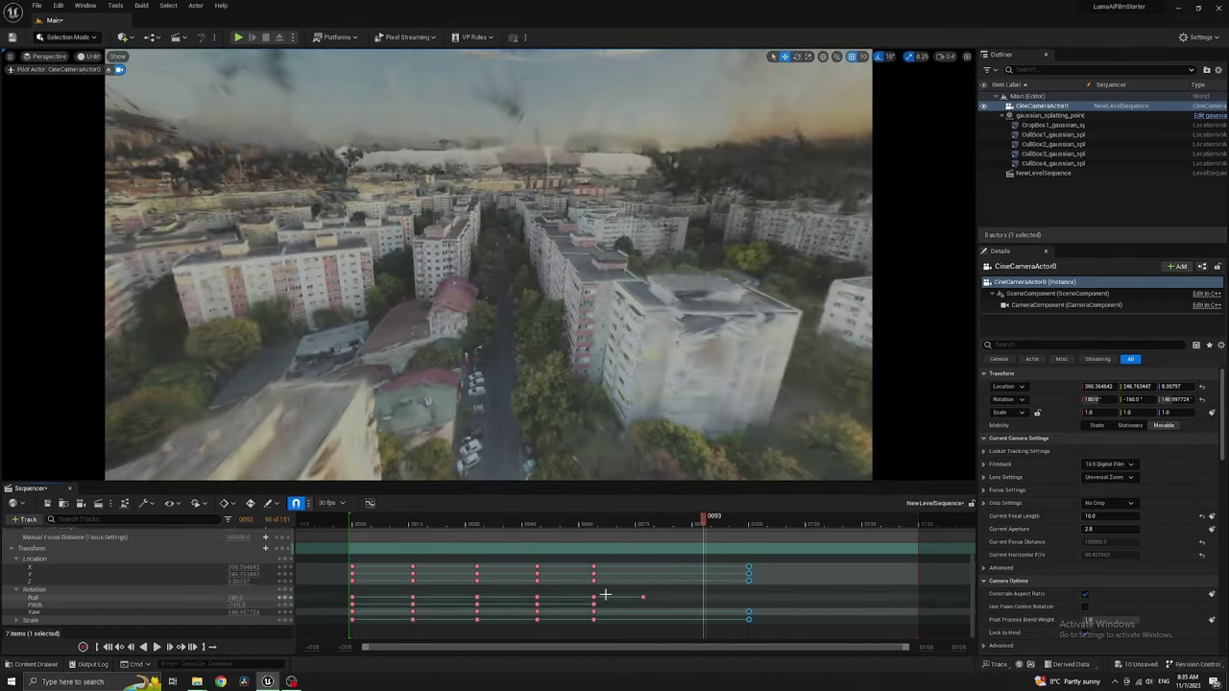
Key the camera Roll at frames 0009, 0026 and 0042 to bank the flight, then preview
left_click(389, 526)
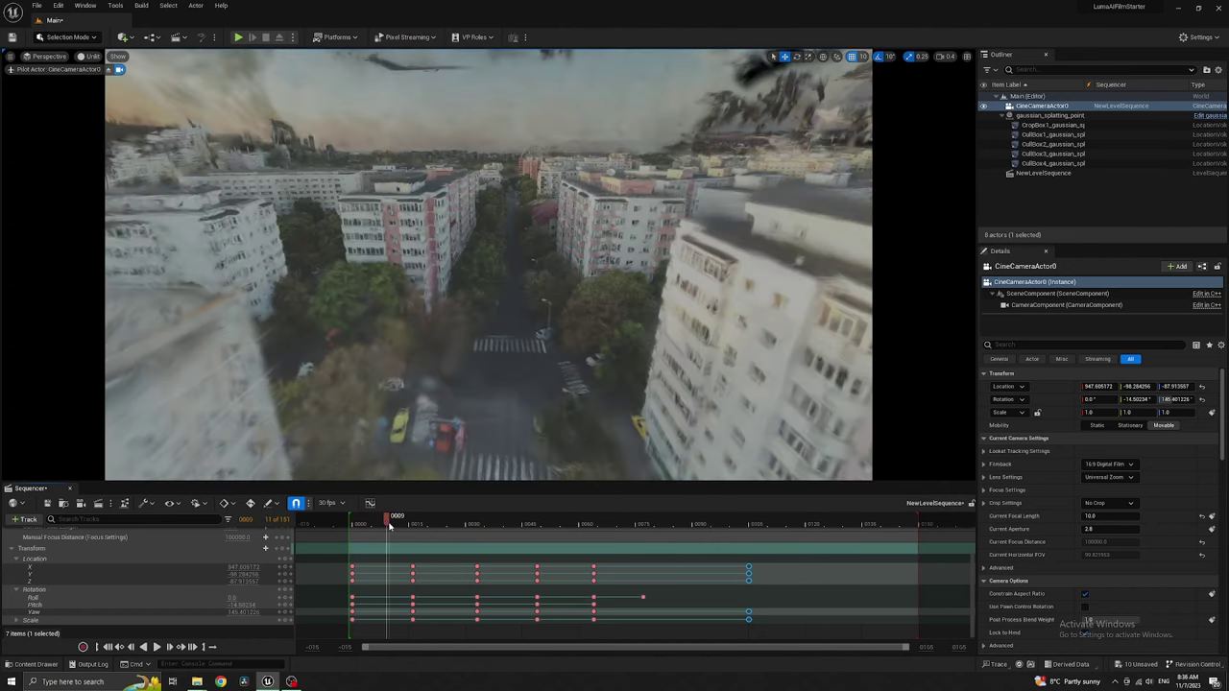
left_click(230, 598)
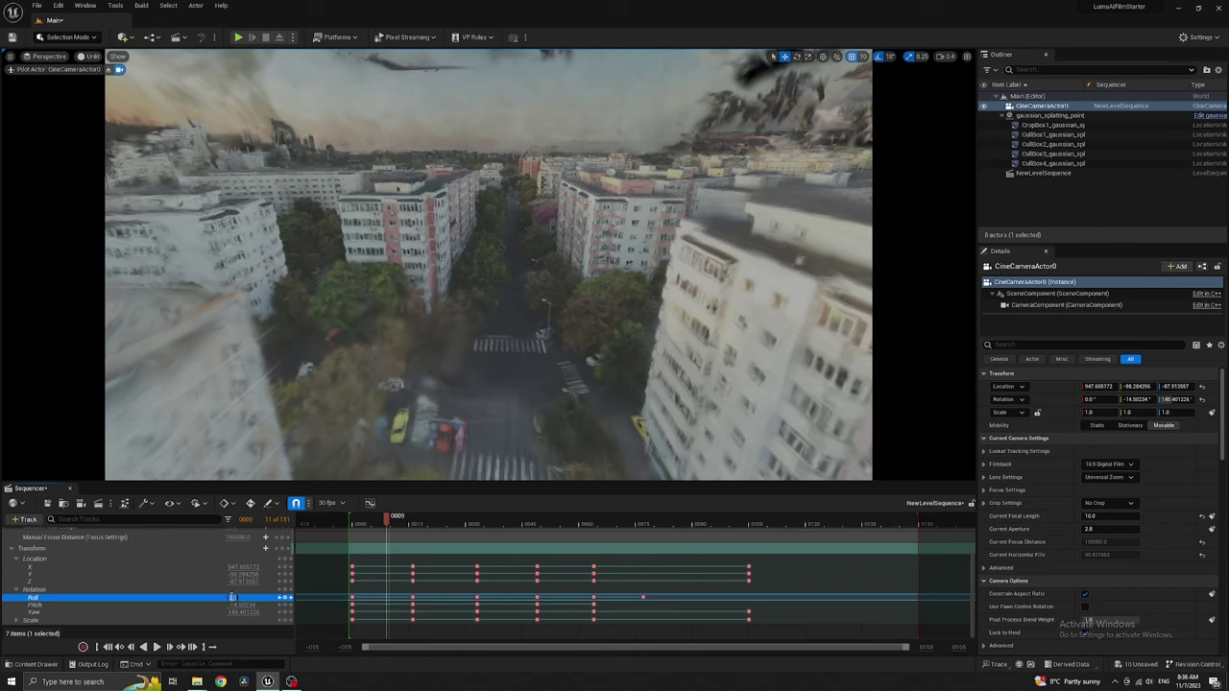
left_click(285, 598)
left_click(450, 525)
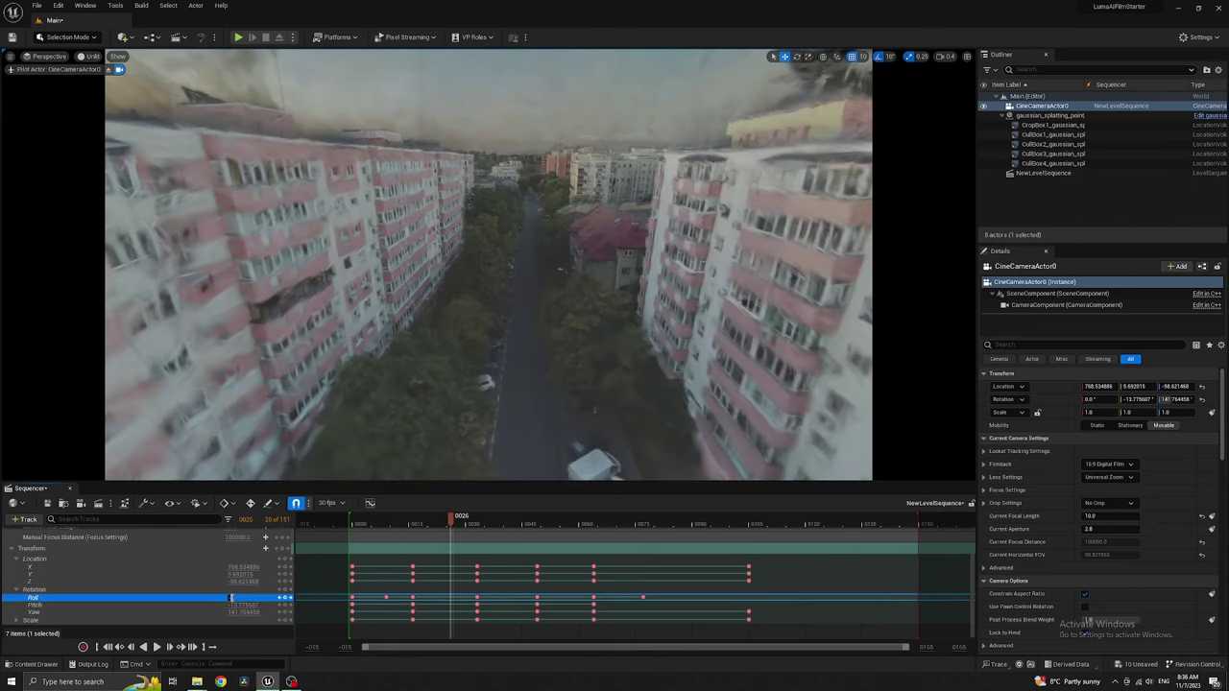
left_click_drag(230, 598, 233, 597)
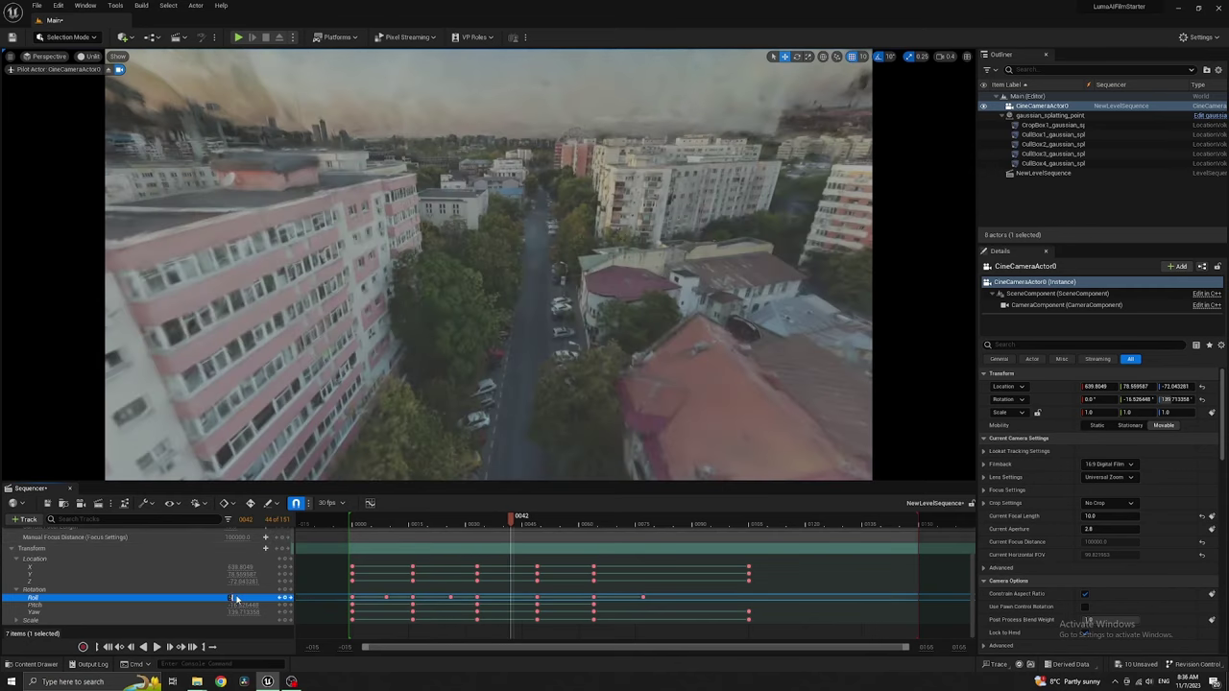
left_click_drag(232, 597, 235, 597)
left_click(572, 525)
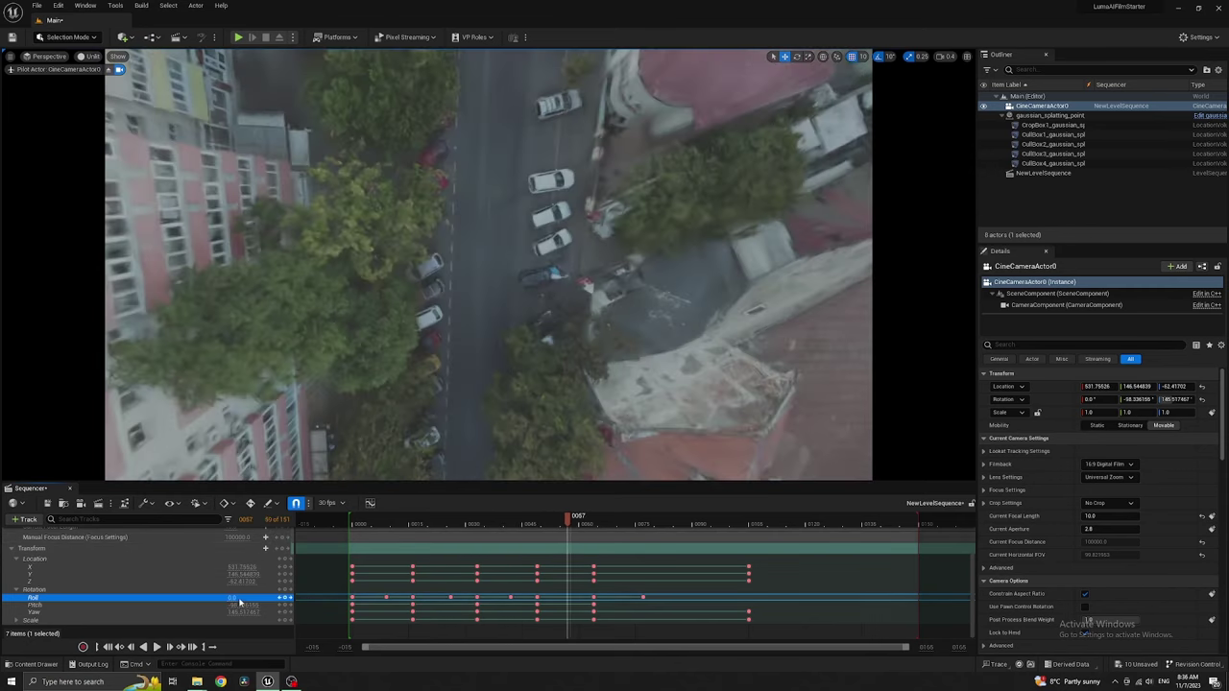
left_click(357, 523)
key("space")
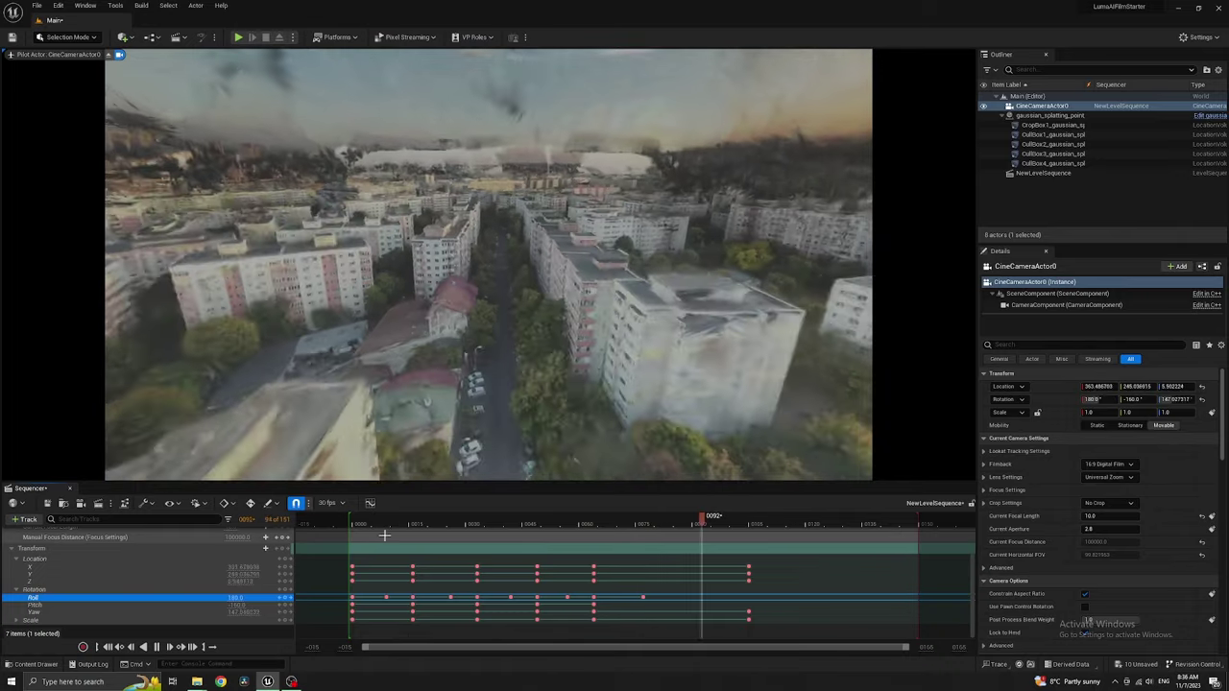
key("space")
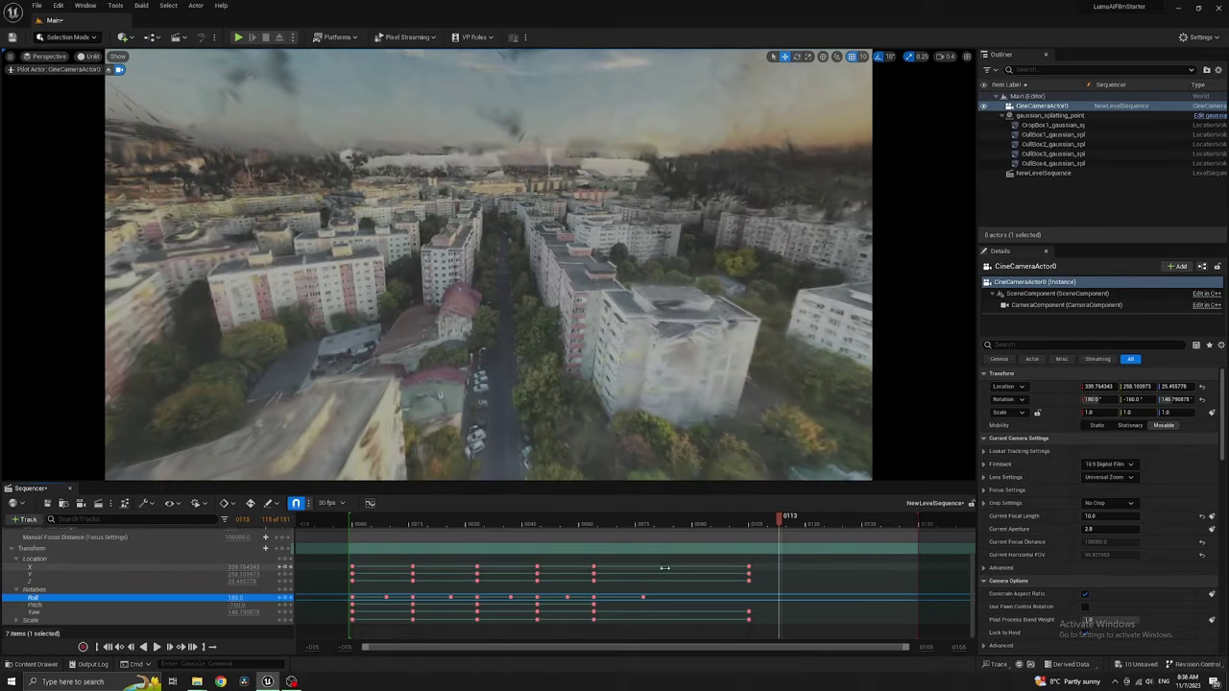
Stretch the CineCameraActor0 section out to about frame 0125 and play the slower flythrough
scroll(663, 568, "up", 5)
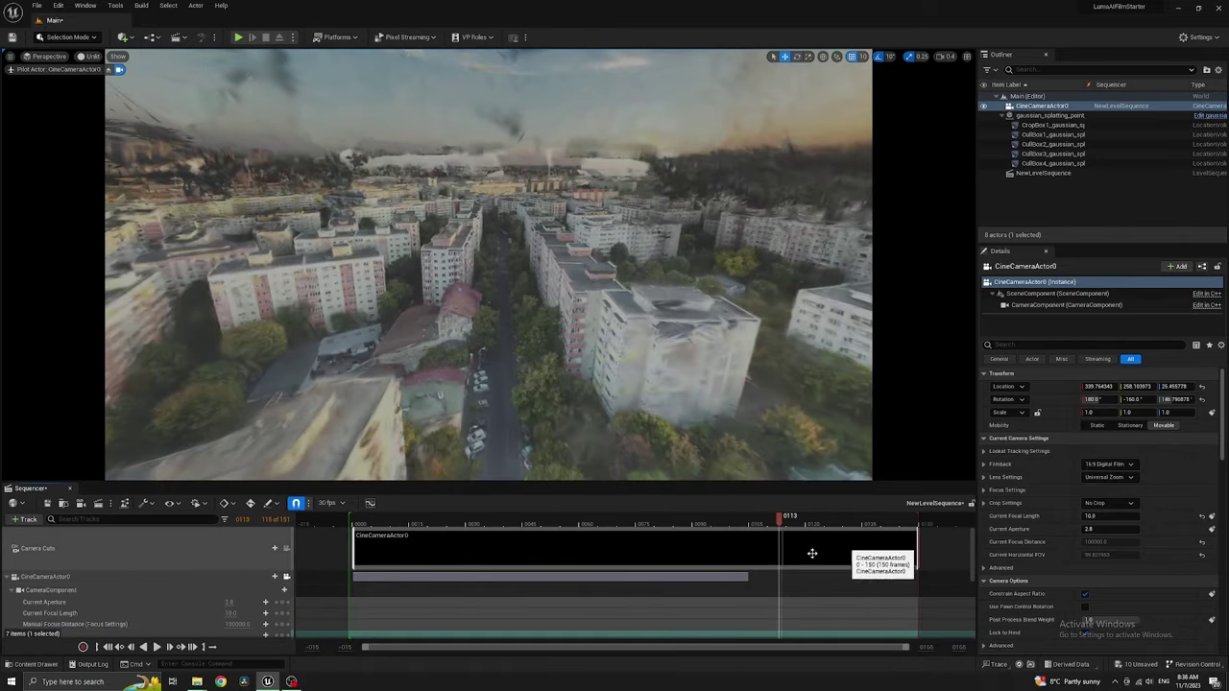
left_click_drag(748, 577, 766, 576)
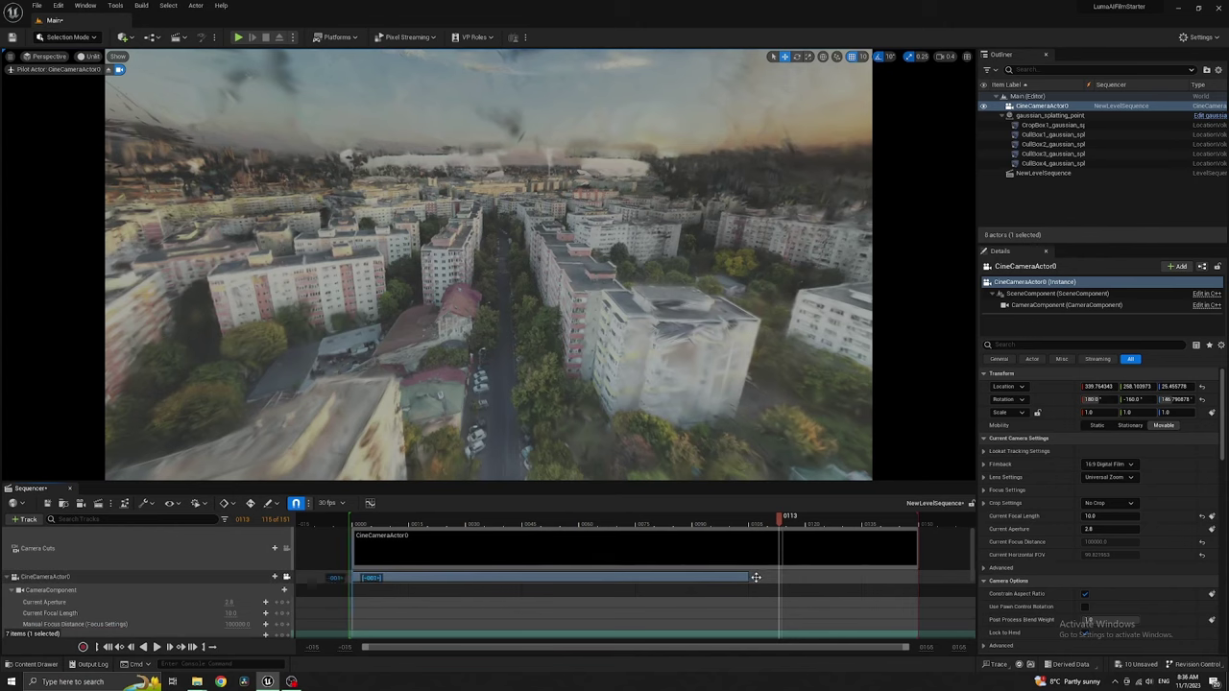
key("ctrl+z")
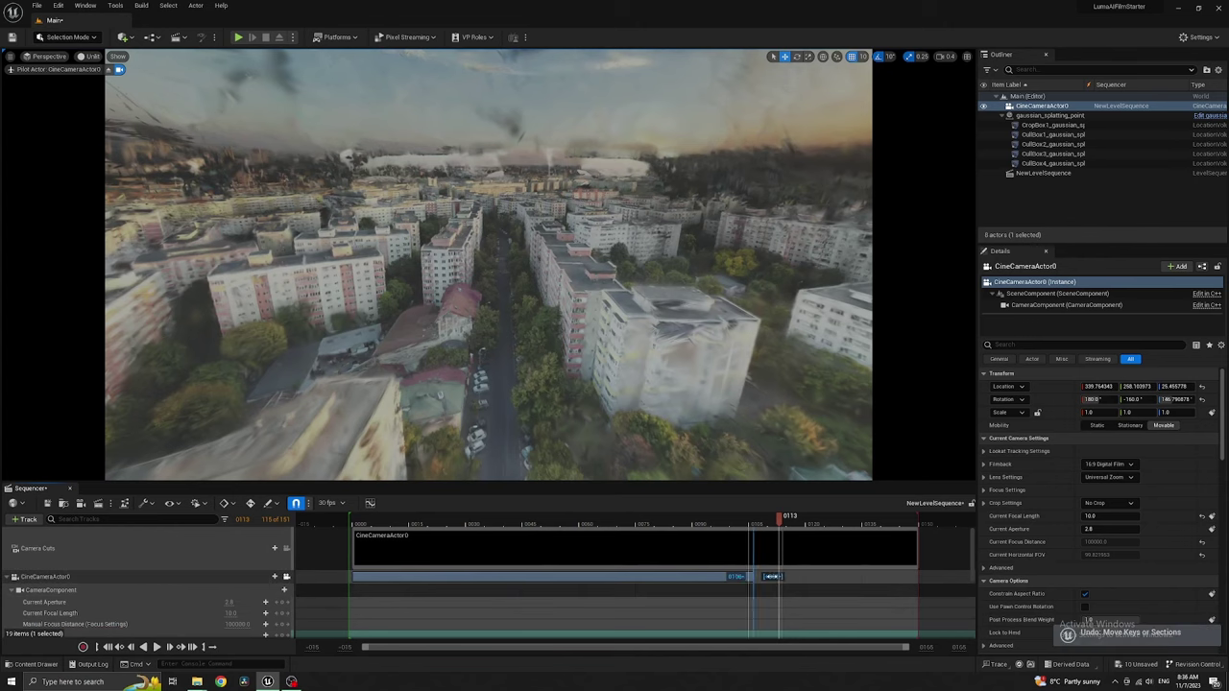
left_click_drag(771, 576, 836, 576)
left_click(362, 519)
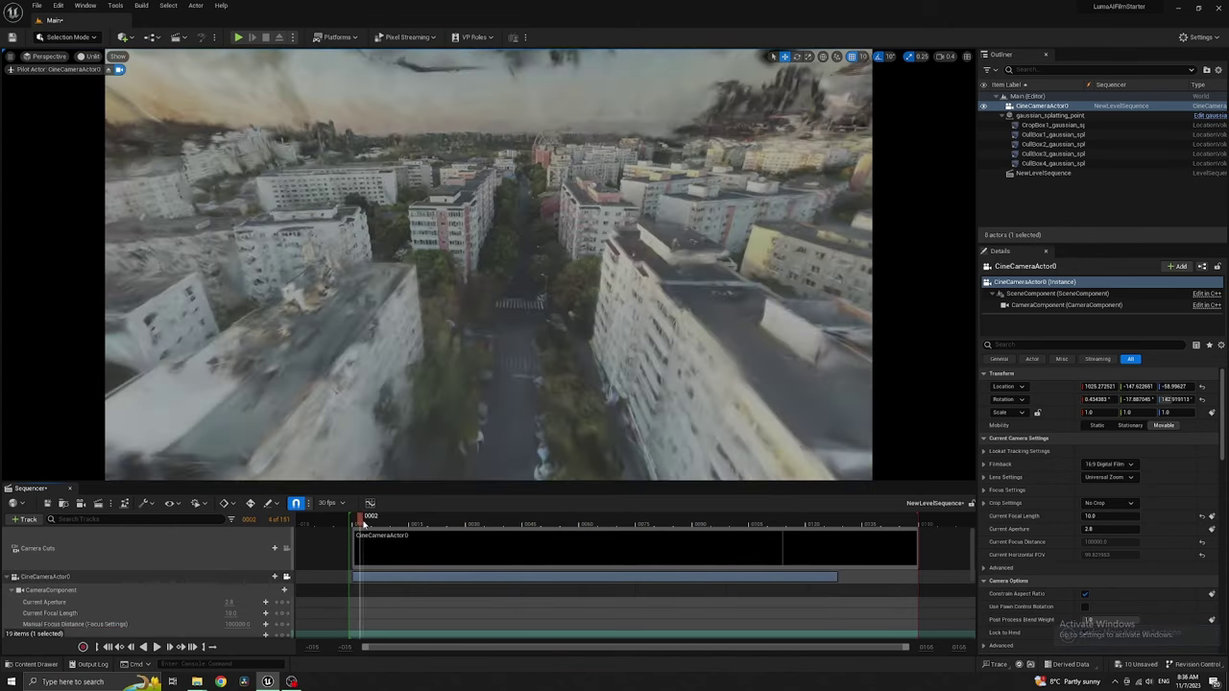
scroll(422, 585, "down", 3)
left_click(435, 596)
key("space")
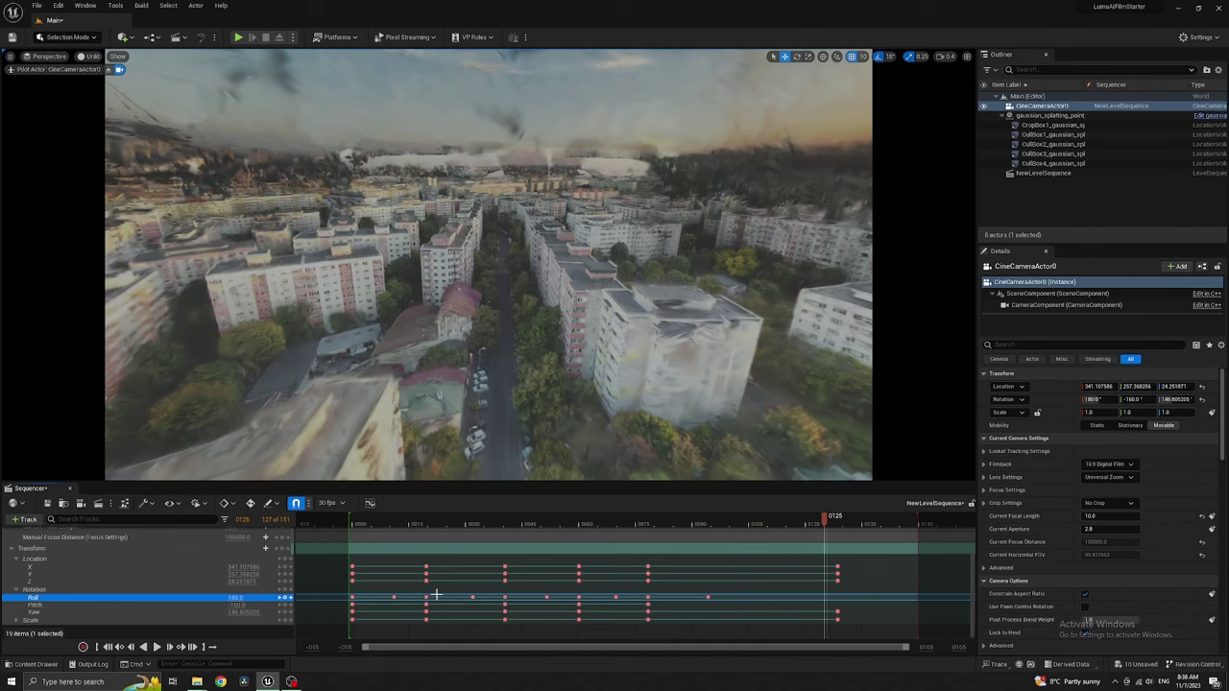
End the playback range at the camera's last keyframe and play the sequence from the start
left_click_drag(917, 521, 845, 527)
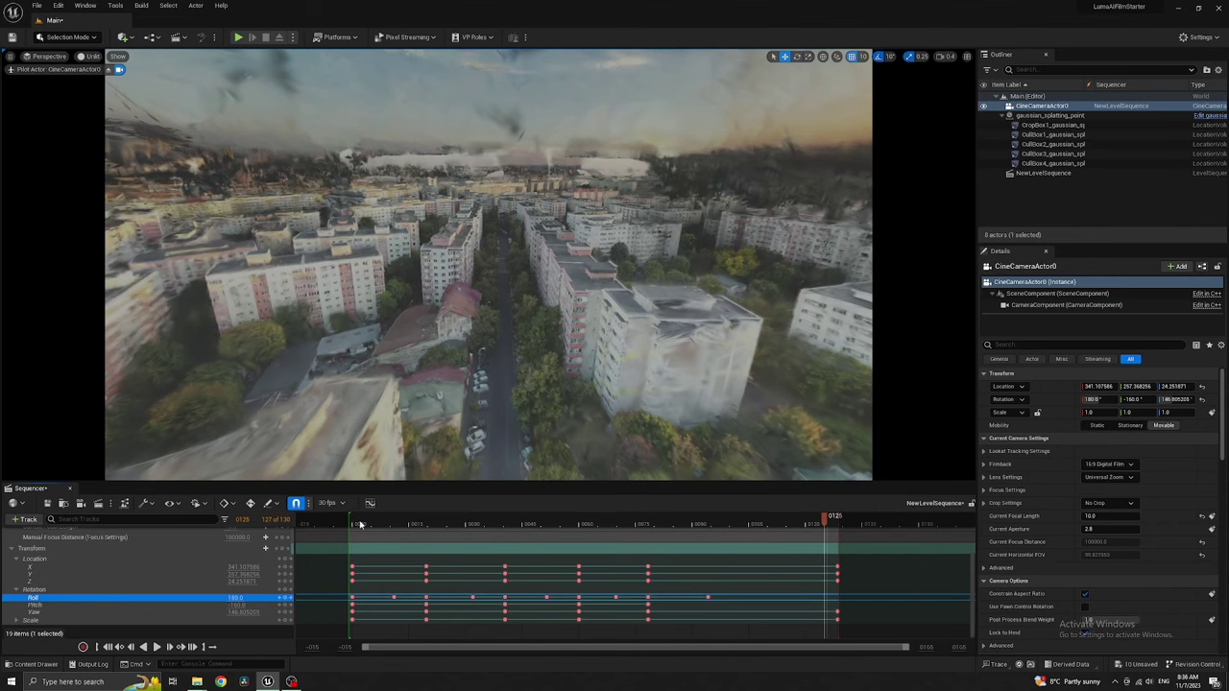
key("space")
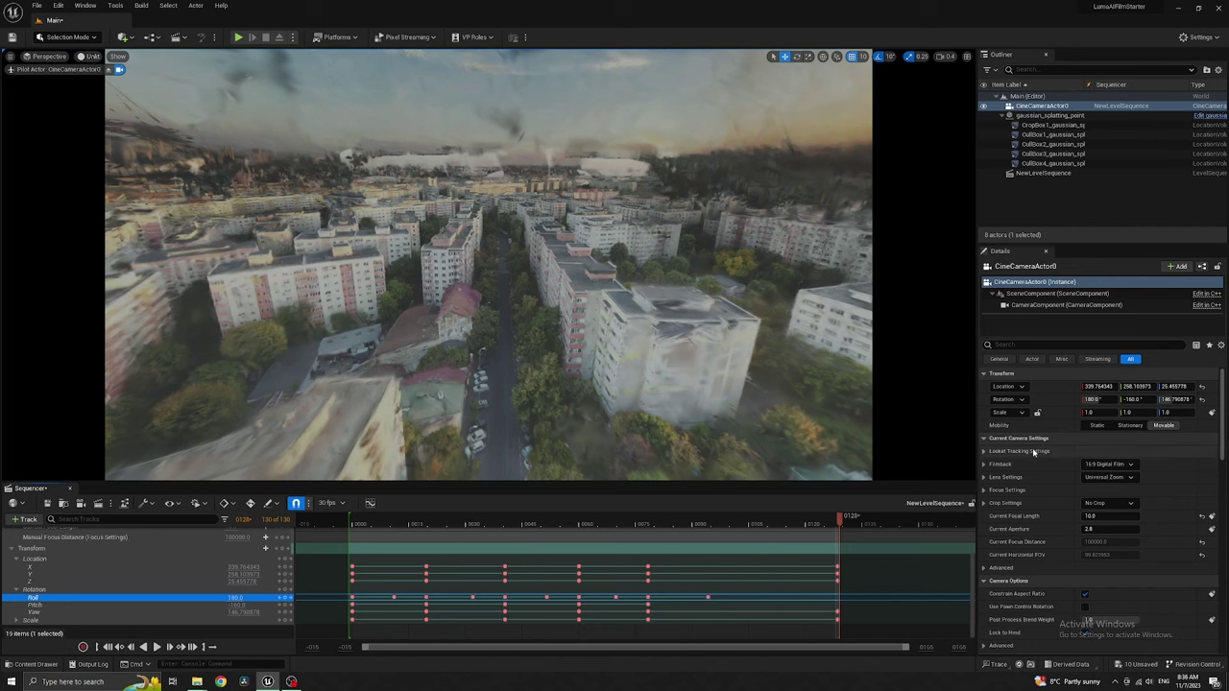
Enable cine camera film grain intensity and motion blur amount at 0.5, then replay the flythrough
scroll(1021, 549, "down", 5)
scroll(1020, 549, "down", 3)
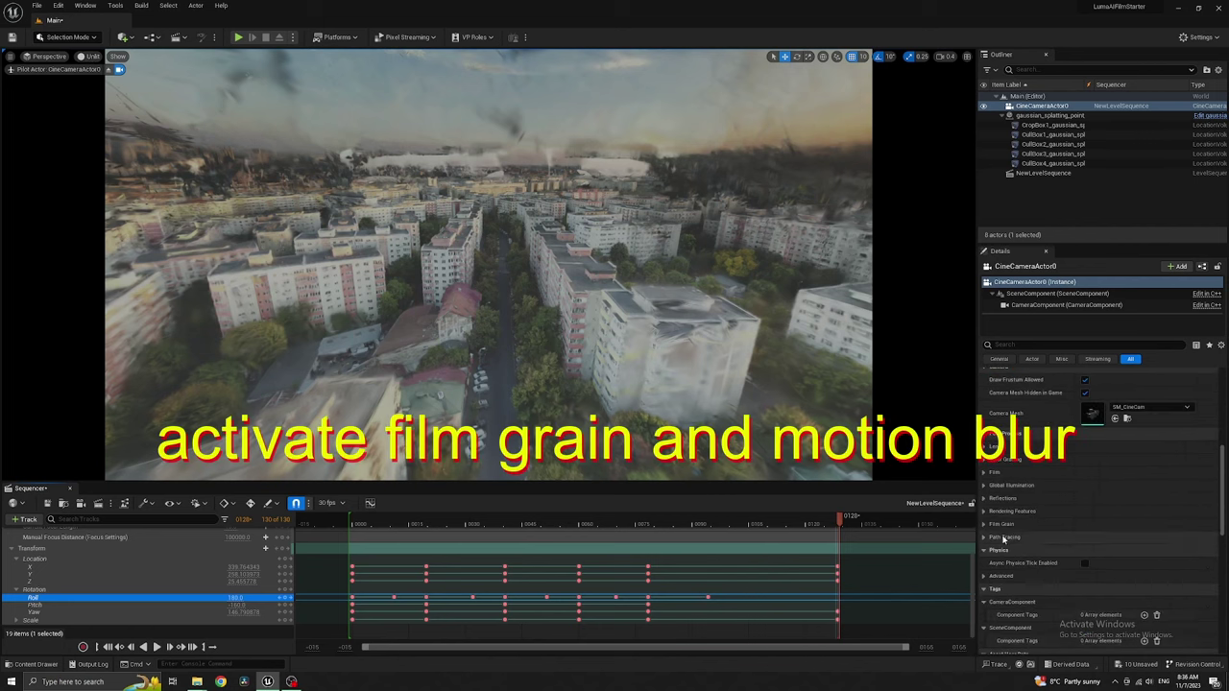
left_click(1000, 524)
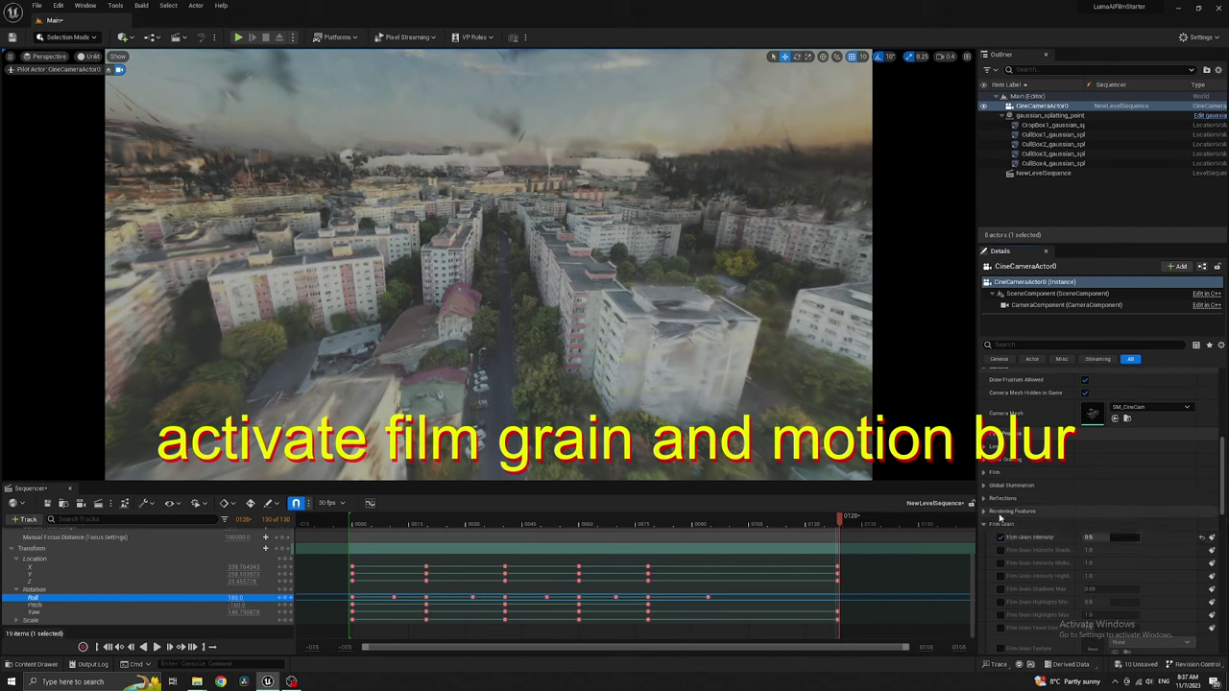
left_click(989, 511)
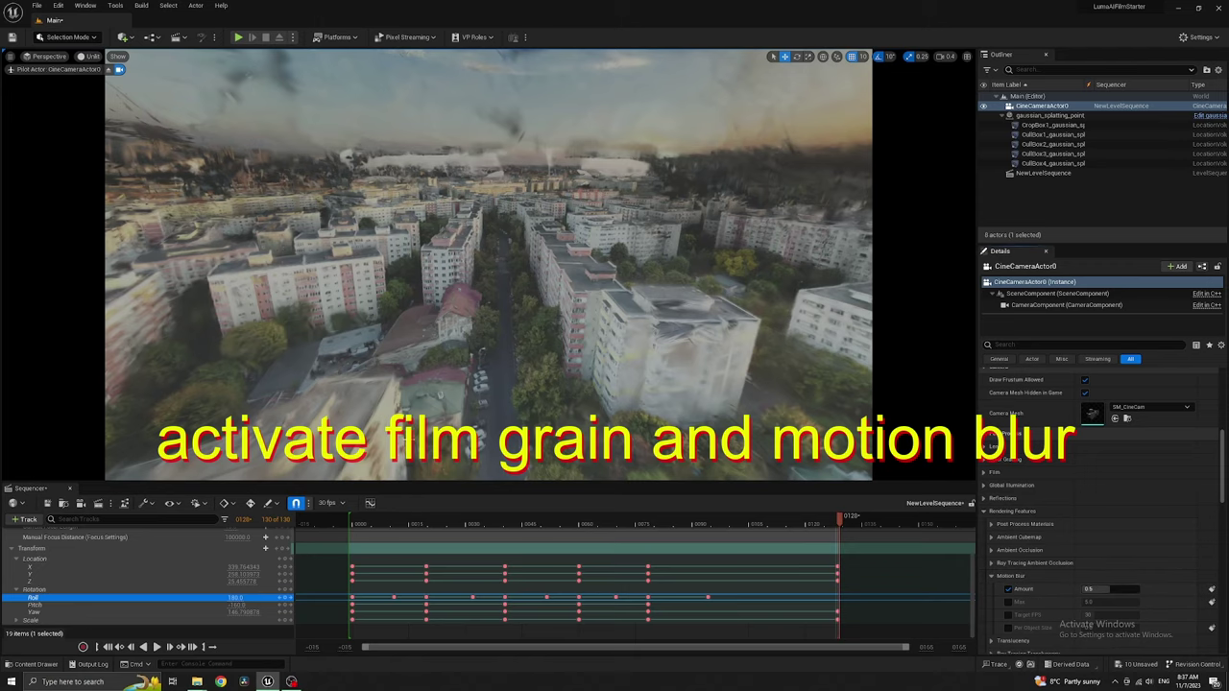
left_click(360, 525)
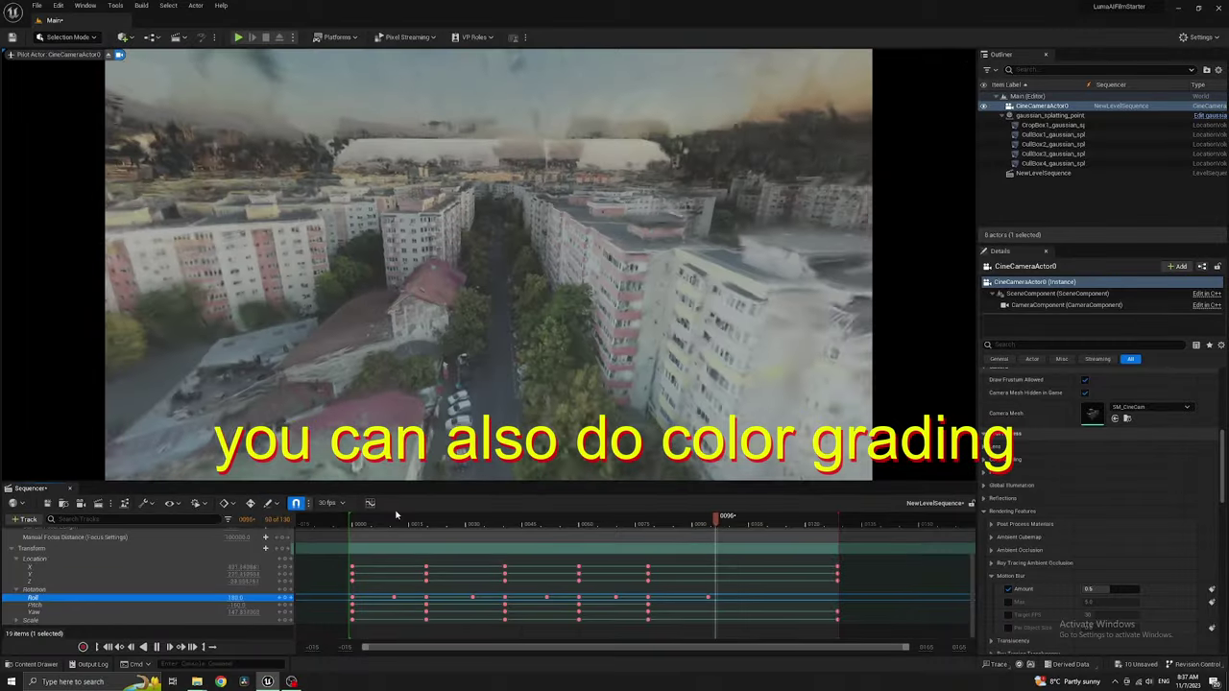
left_click(80, 60)
Set the viewport to Lit, add a Directional Light, and play the lit flythrough
left_click(154, 155)
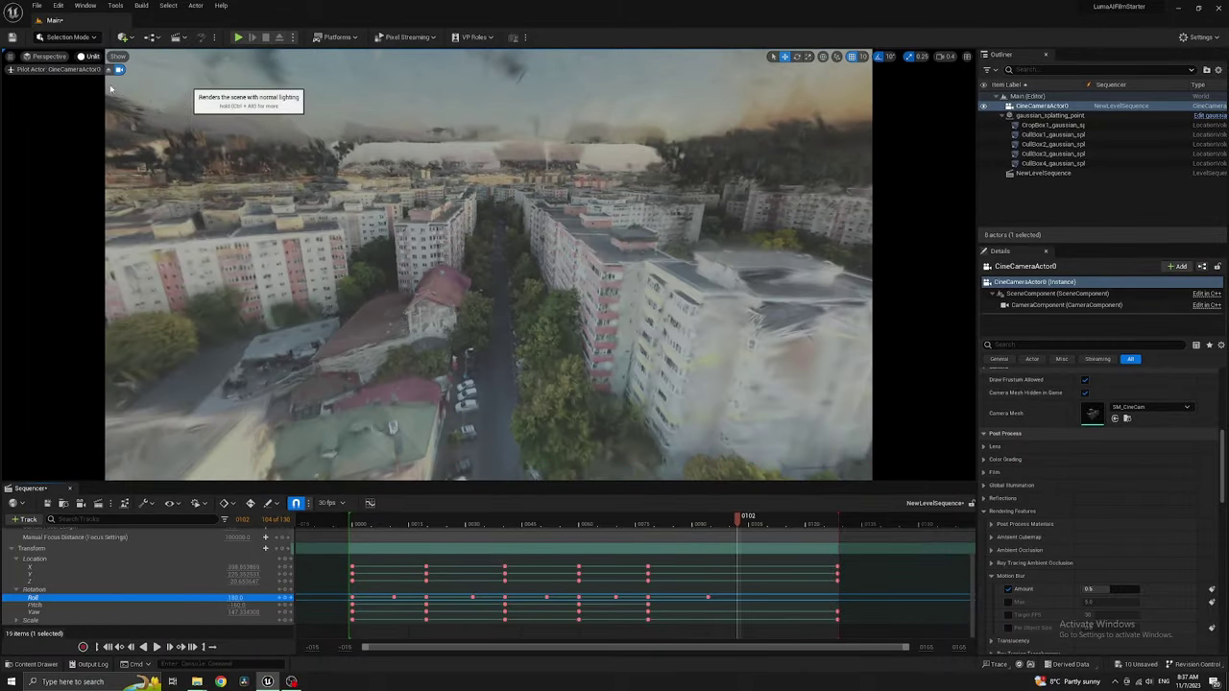
left_click(123, 36)
mouse_move(154, 126)
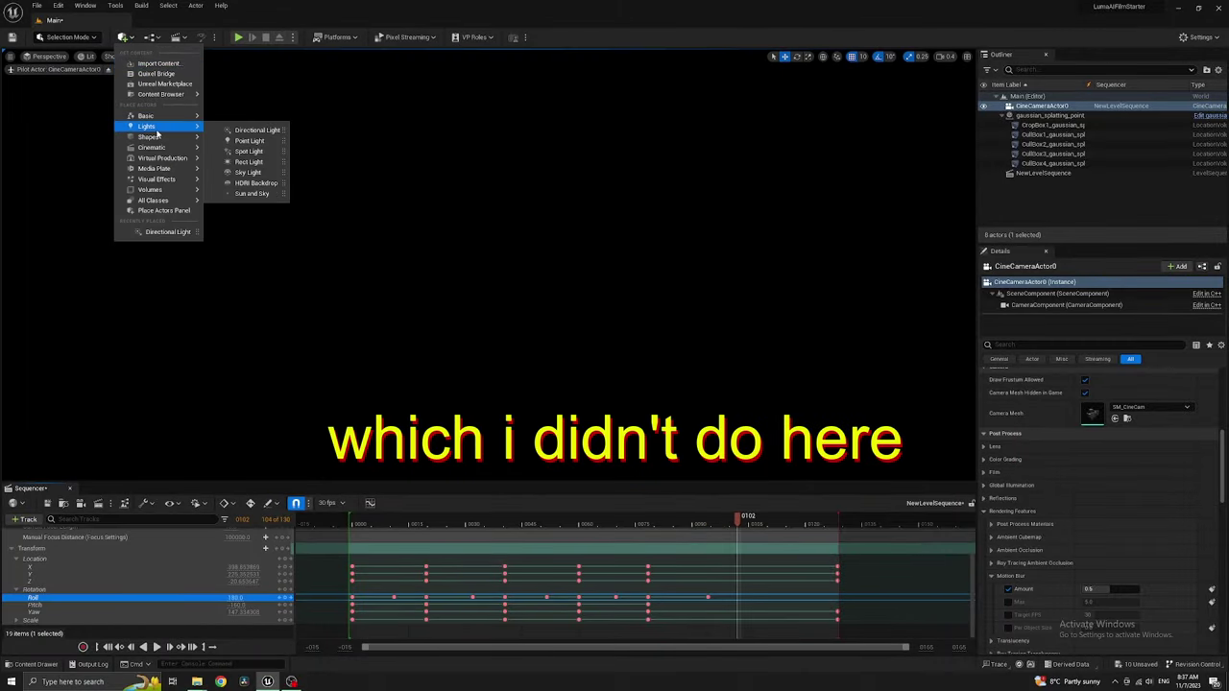
left_click(256, 129)
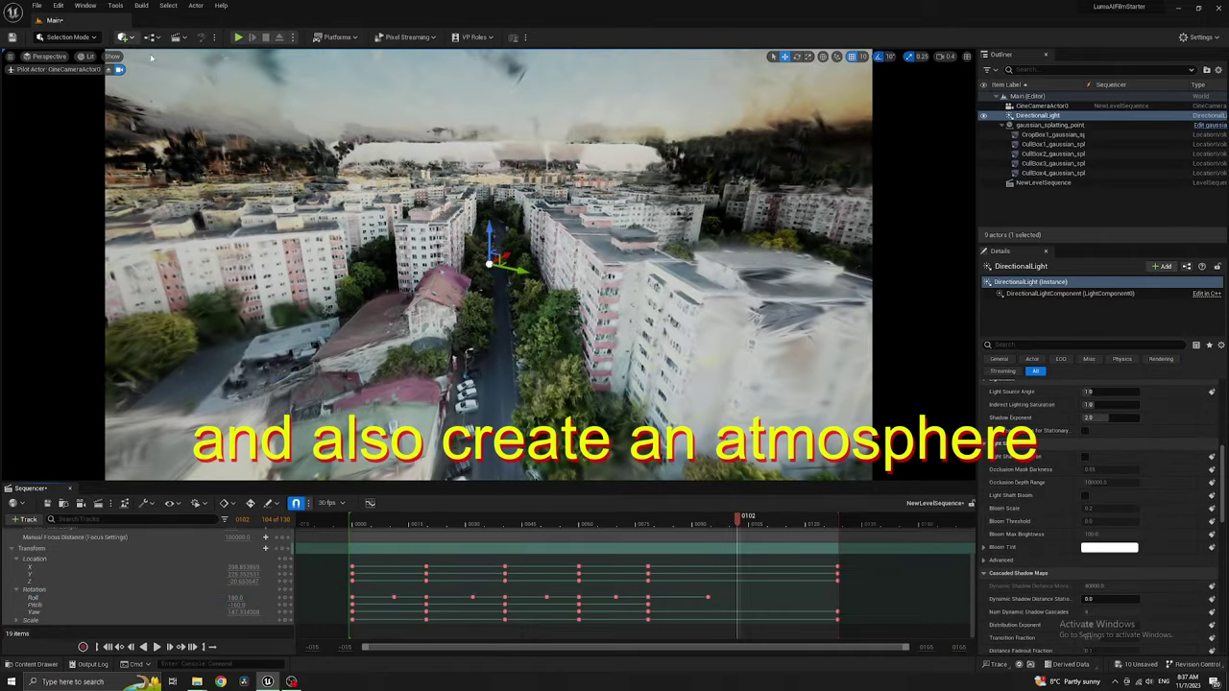
key("space")
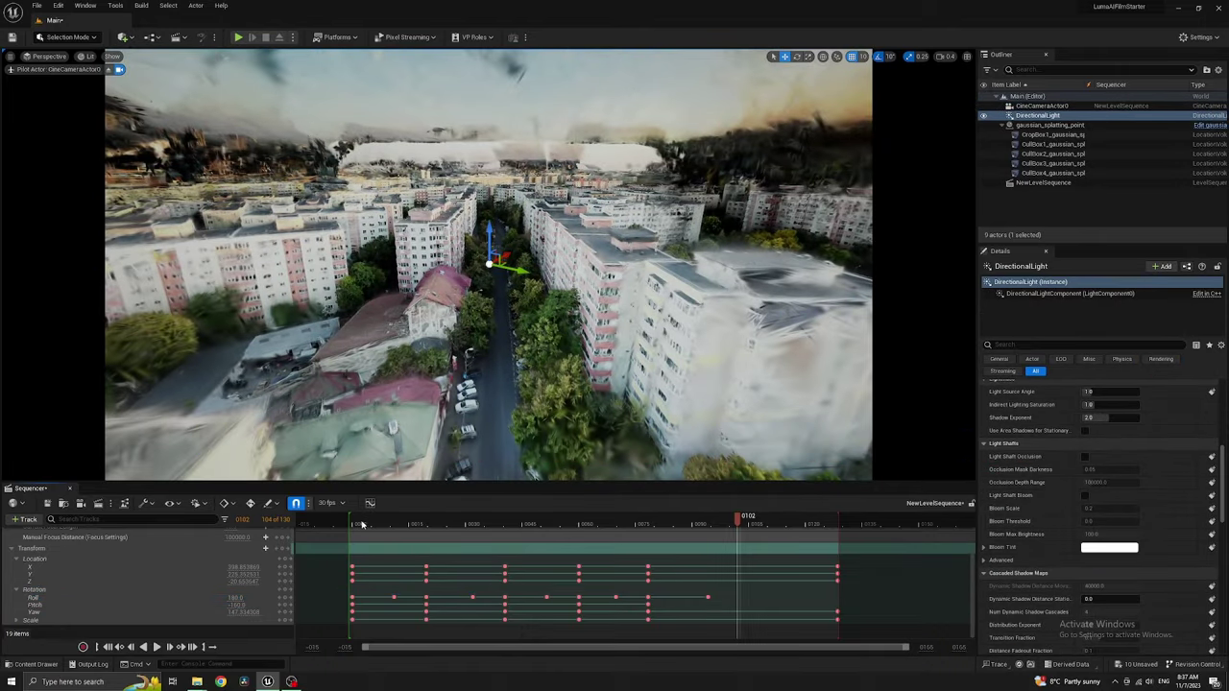